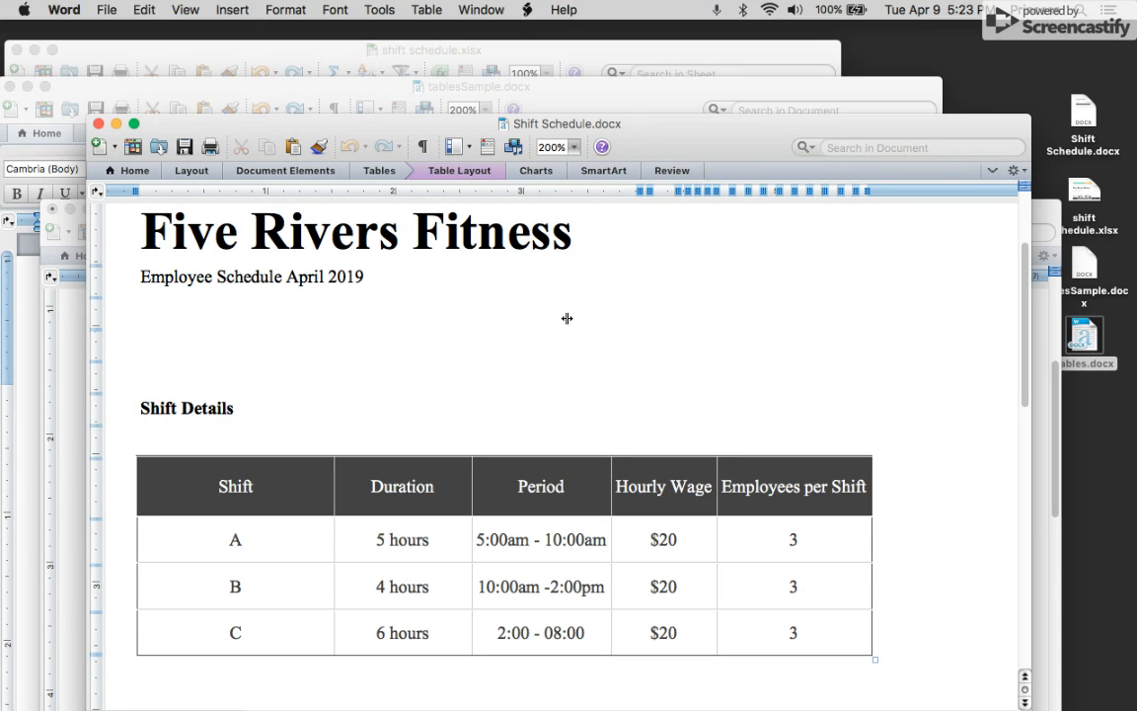
Step: Bring the blank tablesSample.docx document forward and insert a table with 5 columns and 4 rows
{"action": "left_click", "coordinate": [59, 366]}
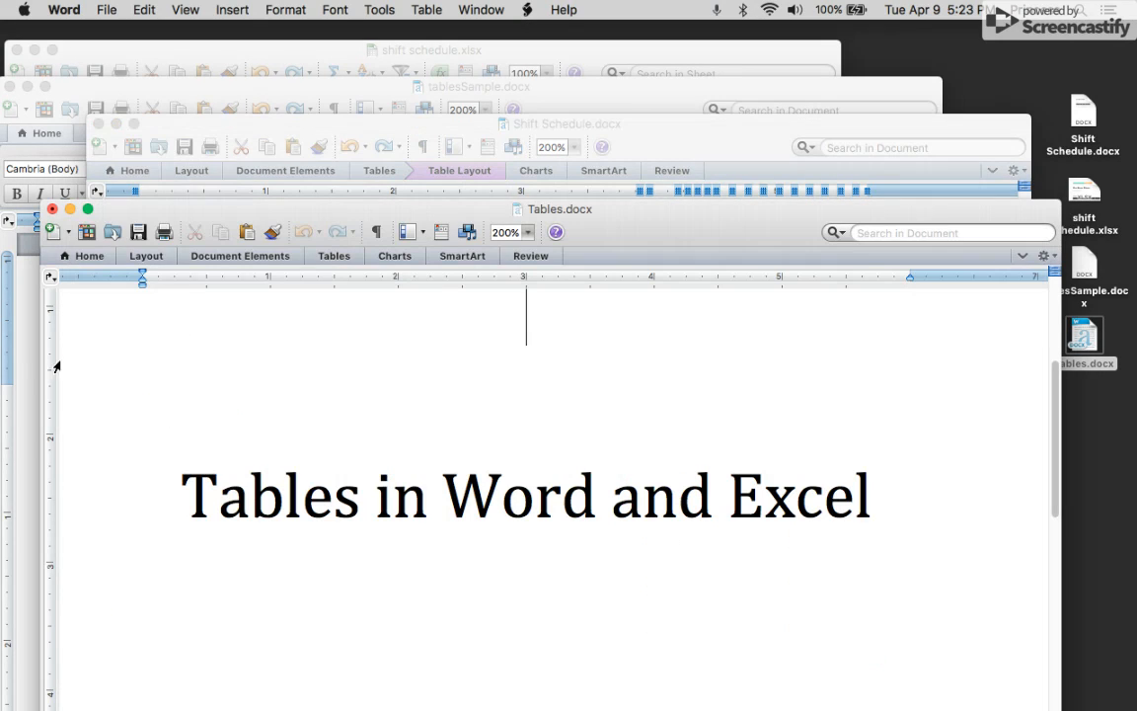
{"action": "left_click", "coordinate": [21, 351]}
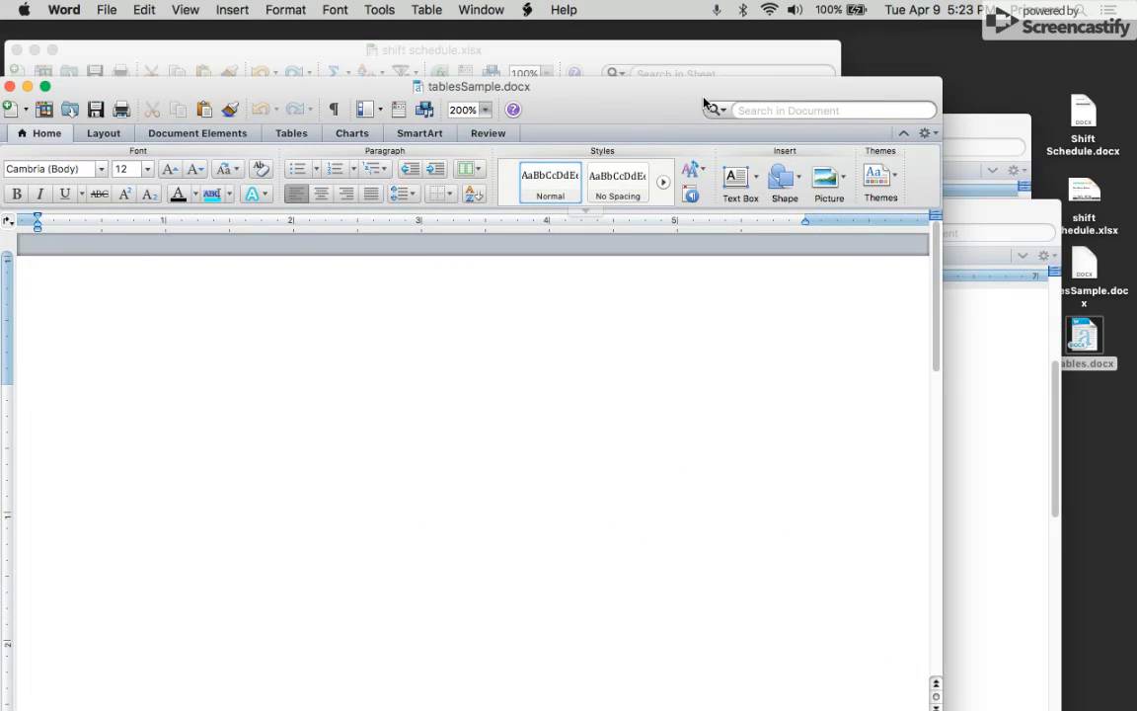
{"action": "left_click_drag", "start_coordinate": [653, 106], "coordinate": [698, 99]}
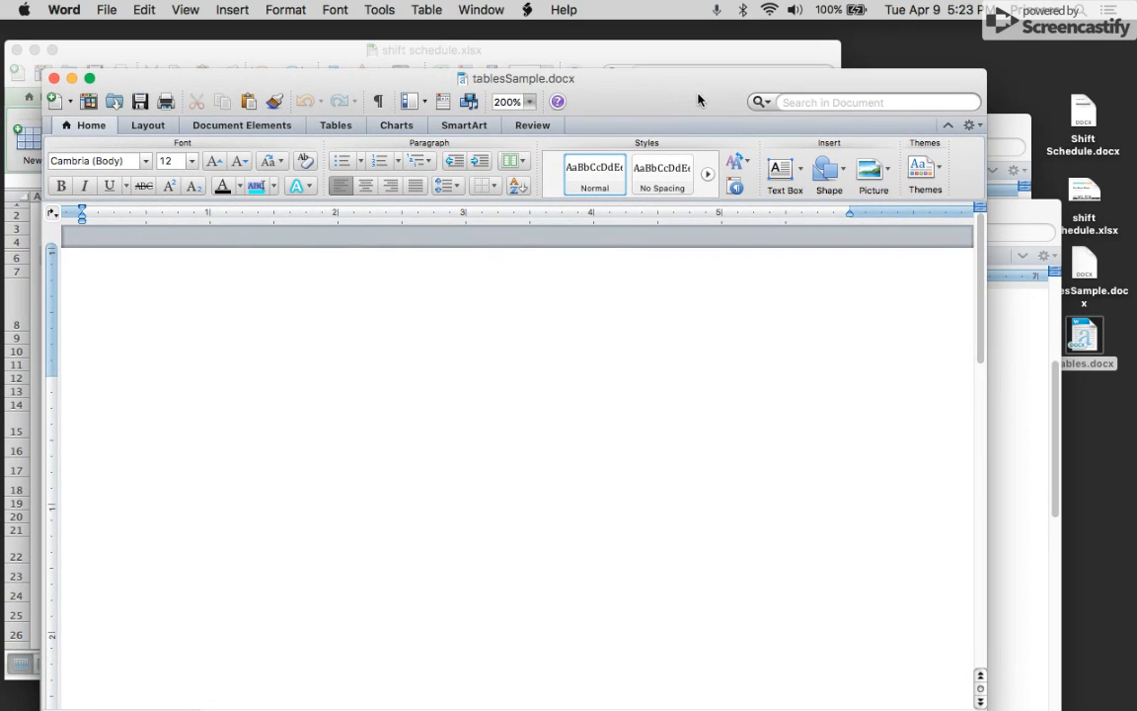
{"action": "left_click", "coordinate": [327, 126]}
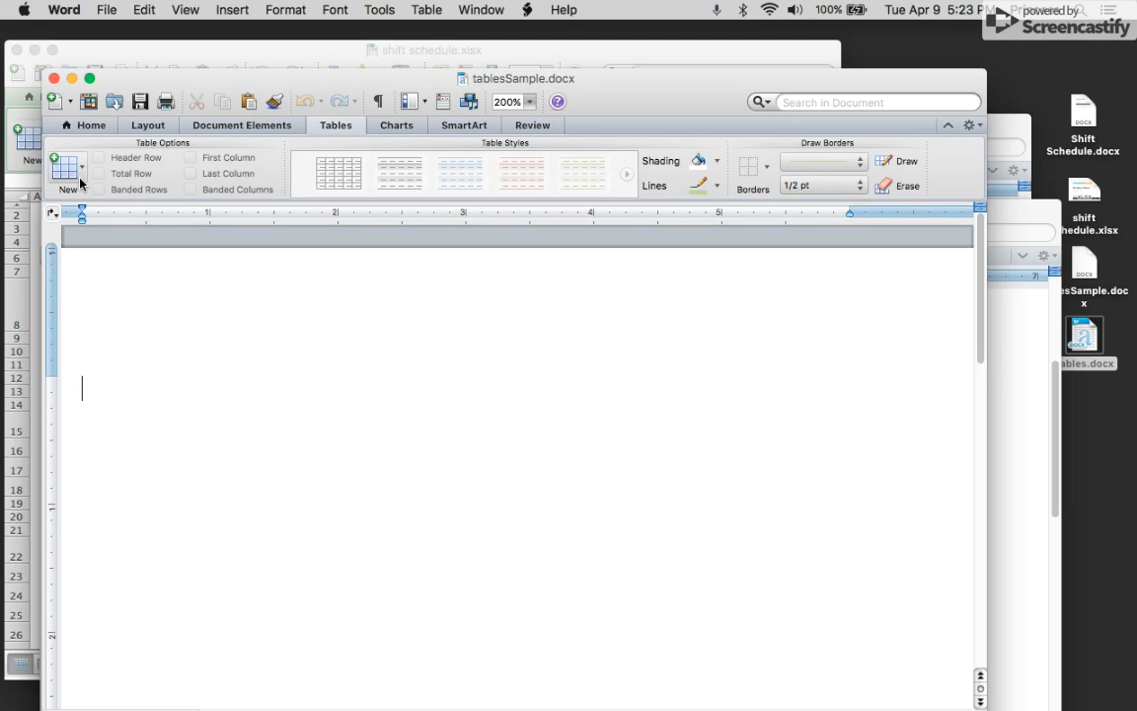
{"action": "left_click", "coordinate": [70, 167]}
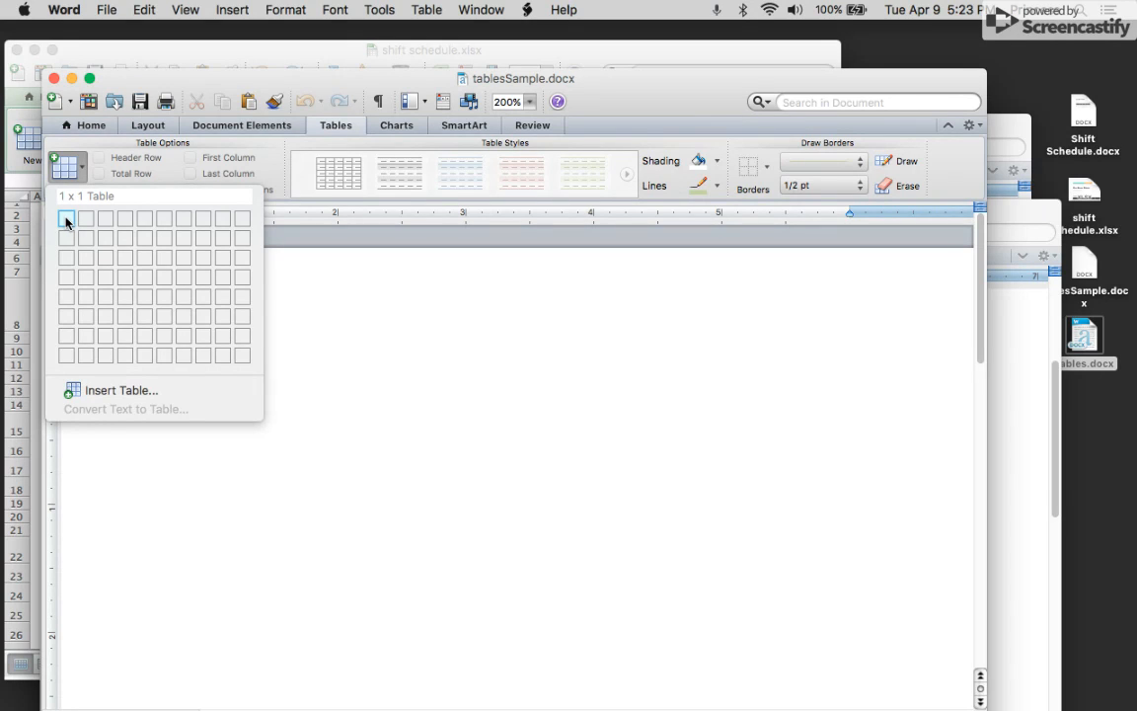
{"action": "left_click", "coordinate": [143, 274]}
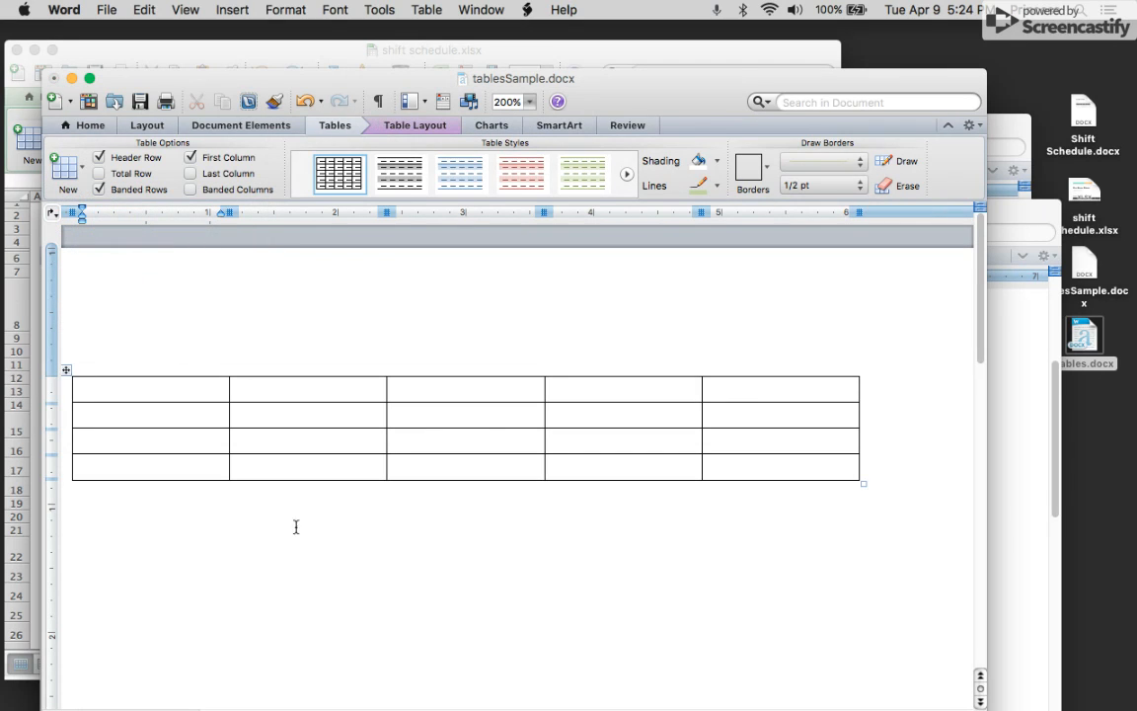
Step: Copy the whole Shift Details table from Shift Schedule.docx into the empty table in tablesSample.docx
{"action": "left_click", "coordinate": [1021, 538]}
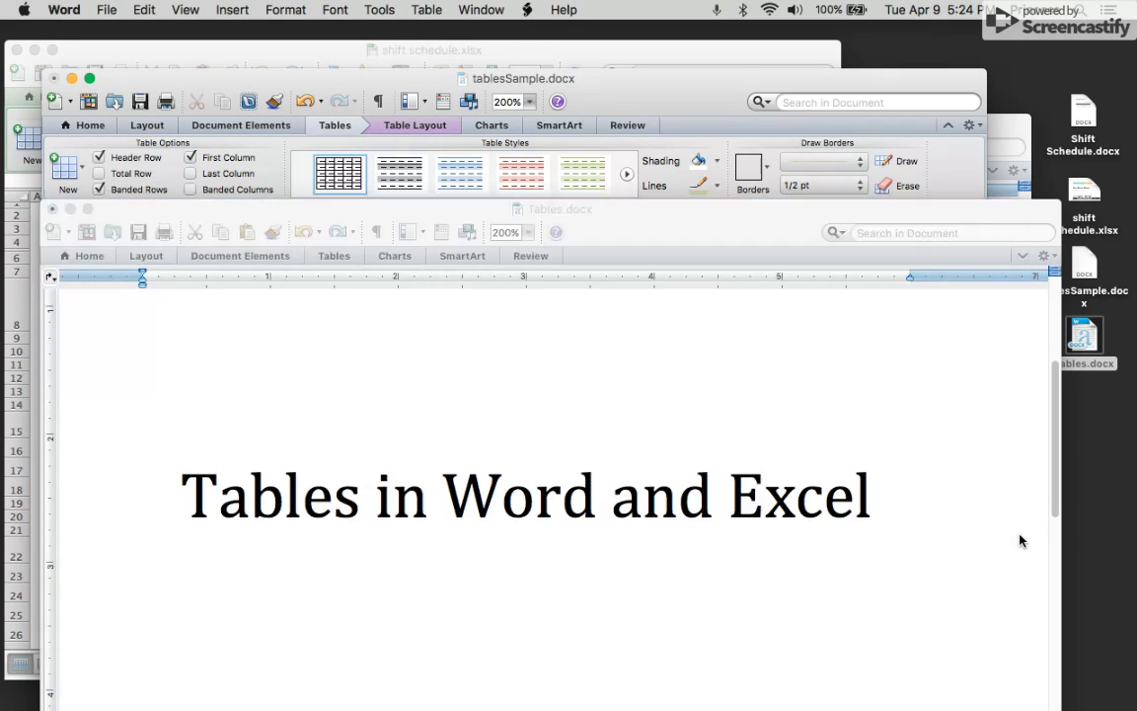
{"action": "left_click_drag", "start_coordinate": [711, 210], "coordinate": [688, 522]}
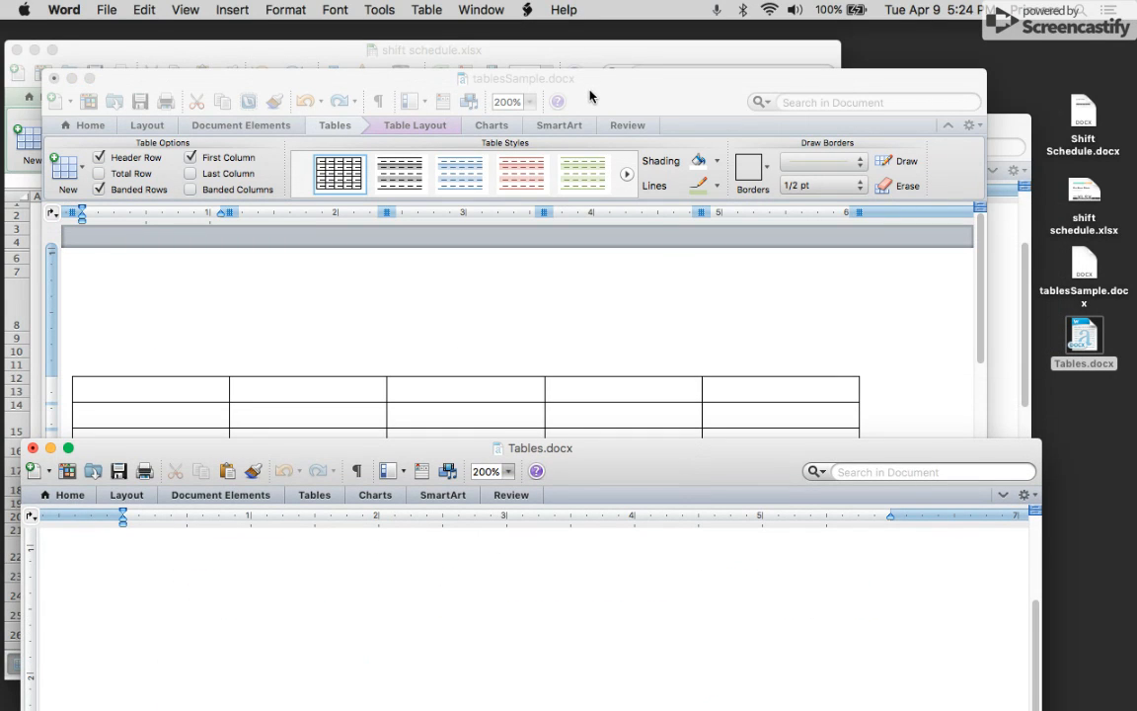
{"action": "left_click", "coordinate": [589, 95]}
{"action": "left_click", "coordinate": [999, 399]}
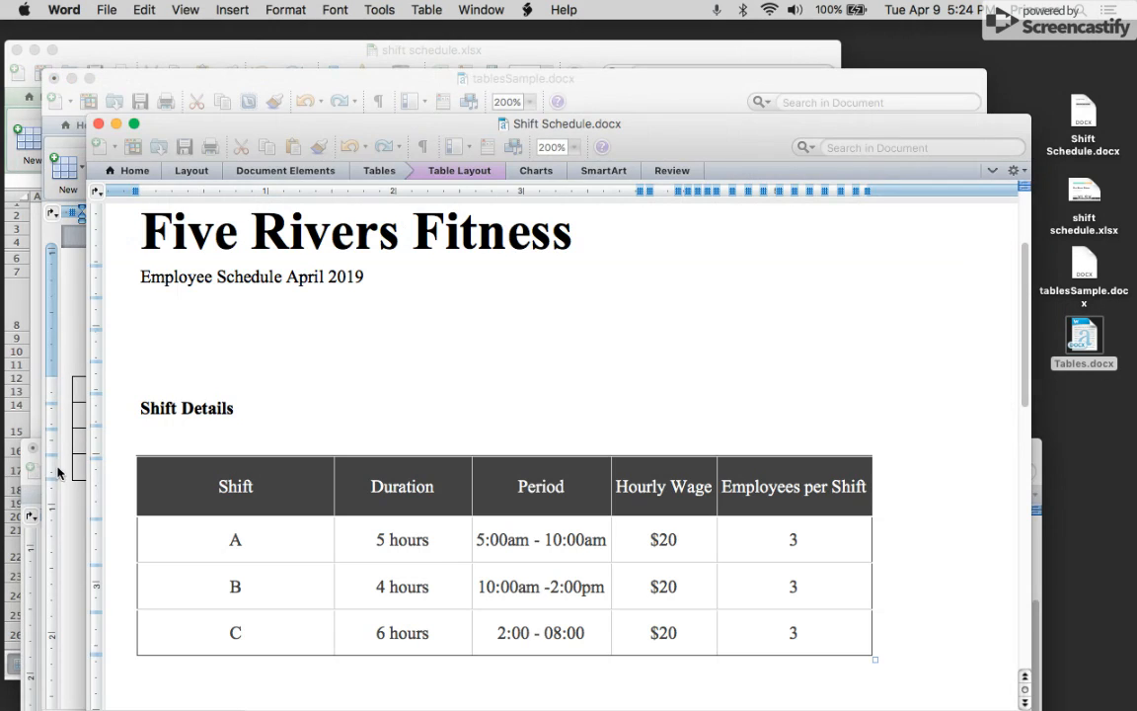
{"action": "left_click_drag", "start_coordinate": [209, 486], "coordinate": [777, 645]}
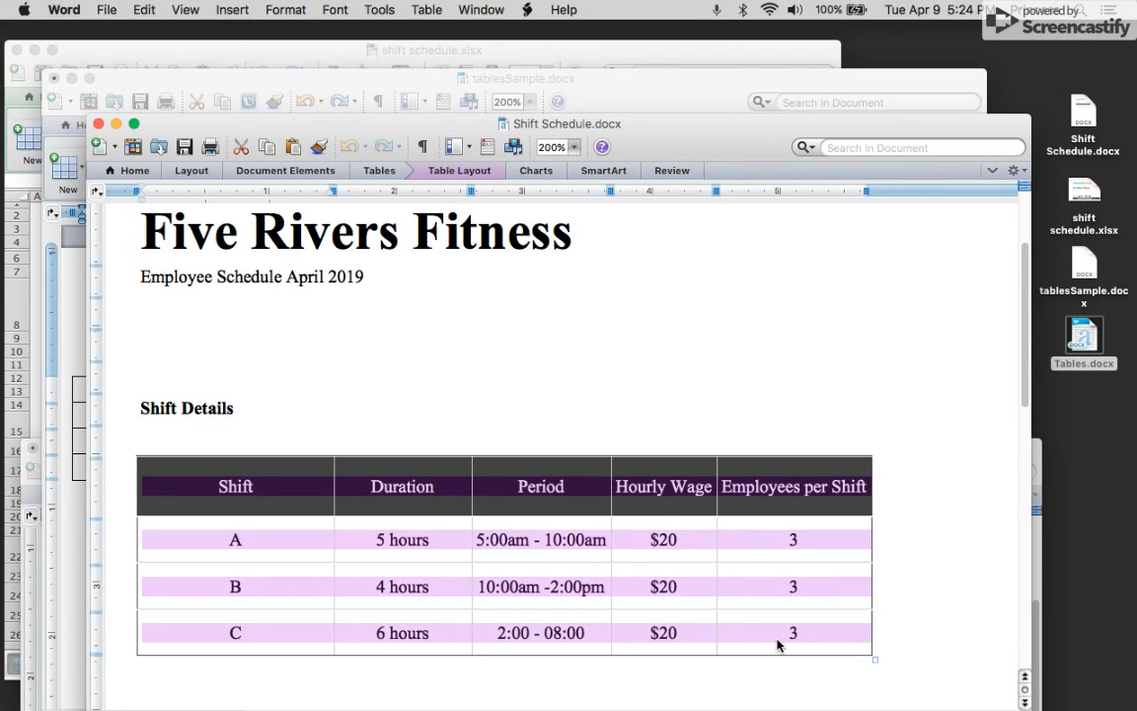
{"action": "left_click", "coordinate": [583, 79]}
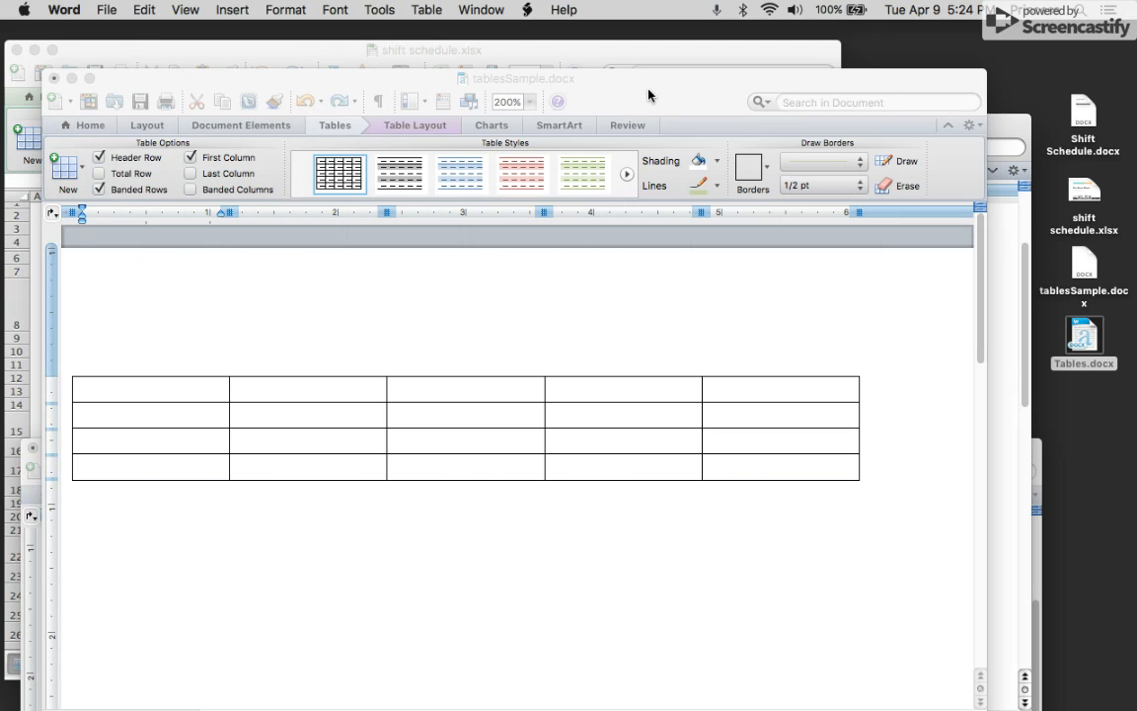
{"action": "left_click", "coordinate": [135, 386]}
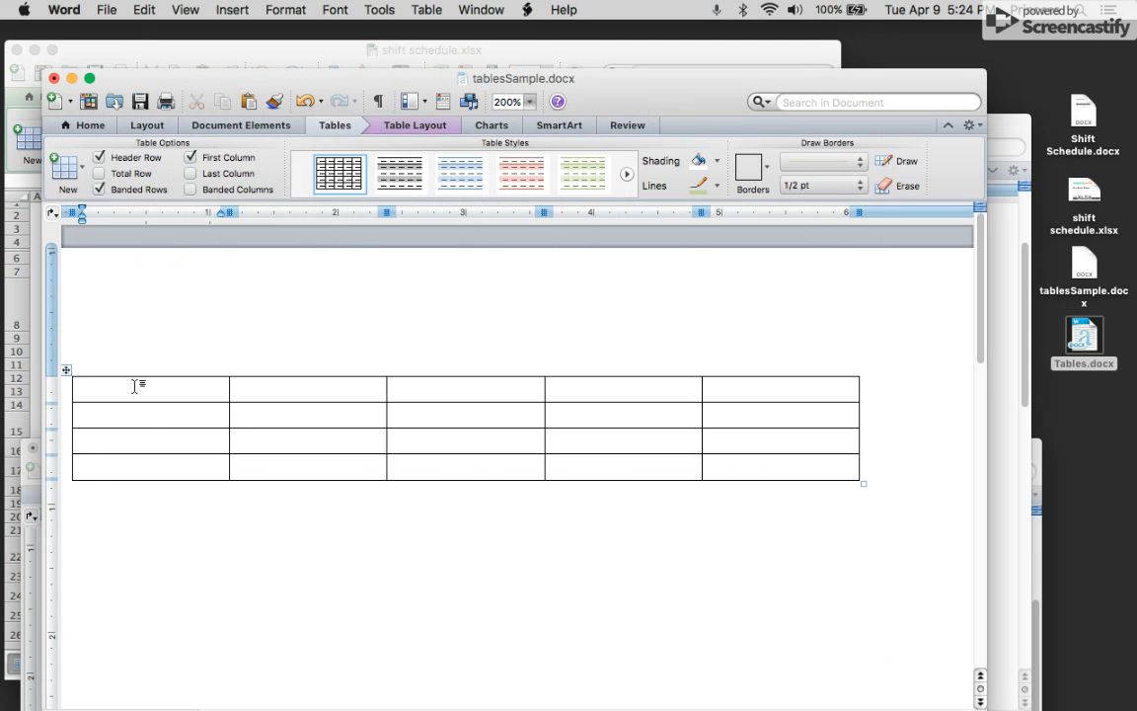
{"action": "type", "text": "A\t5 hours\t5:00am - 10:00am\t$20\t3 B\t4 hours\t10:00am -2:00pm\t$20\t3 C\t6 hours\t2:00 - 08:00\t$20\t3"}
Step: Set the font color of the table's header row to black
{"action": "left_click_drag", "start_coordinate": [830, 401], "coordinate": [109, 353]}
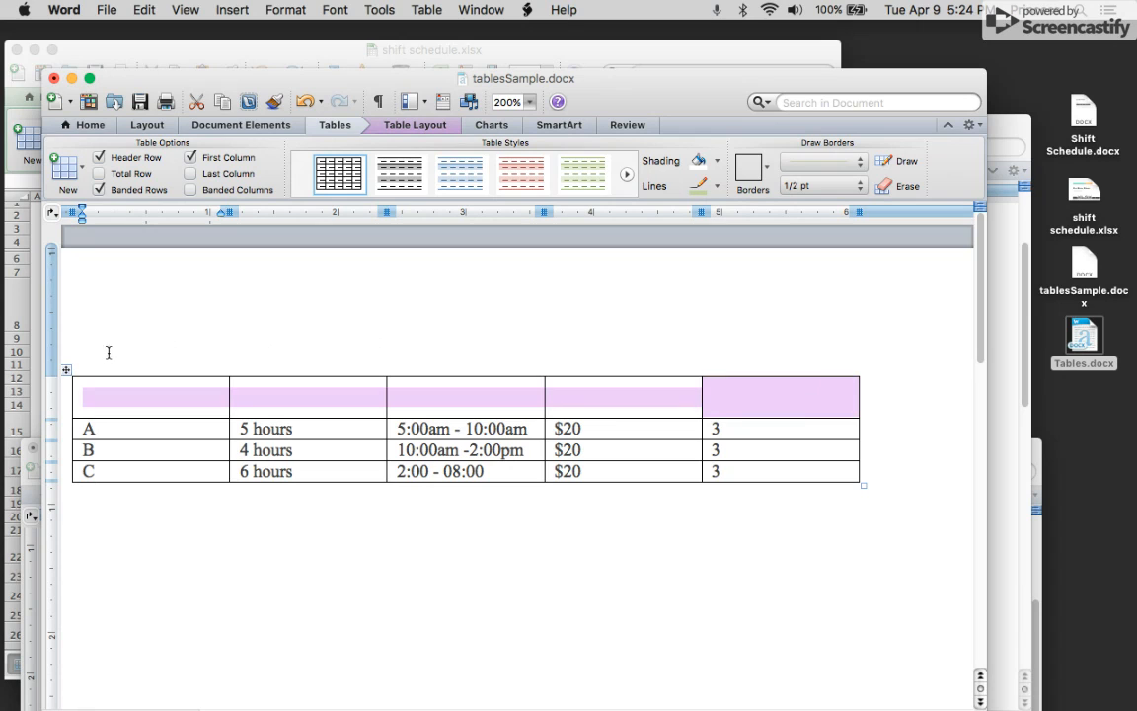
{"action": "left_click", "coordinate": [91, 124]}
{"action": "type", "text": "Shift\tDuration\tPeriod\tHourly Wage\tEmployees per Shift"}
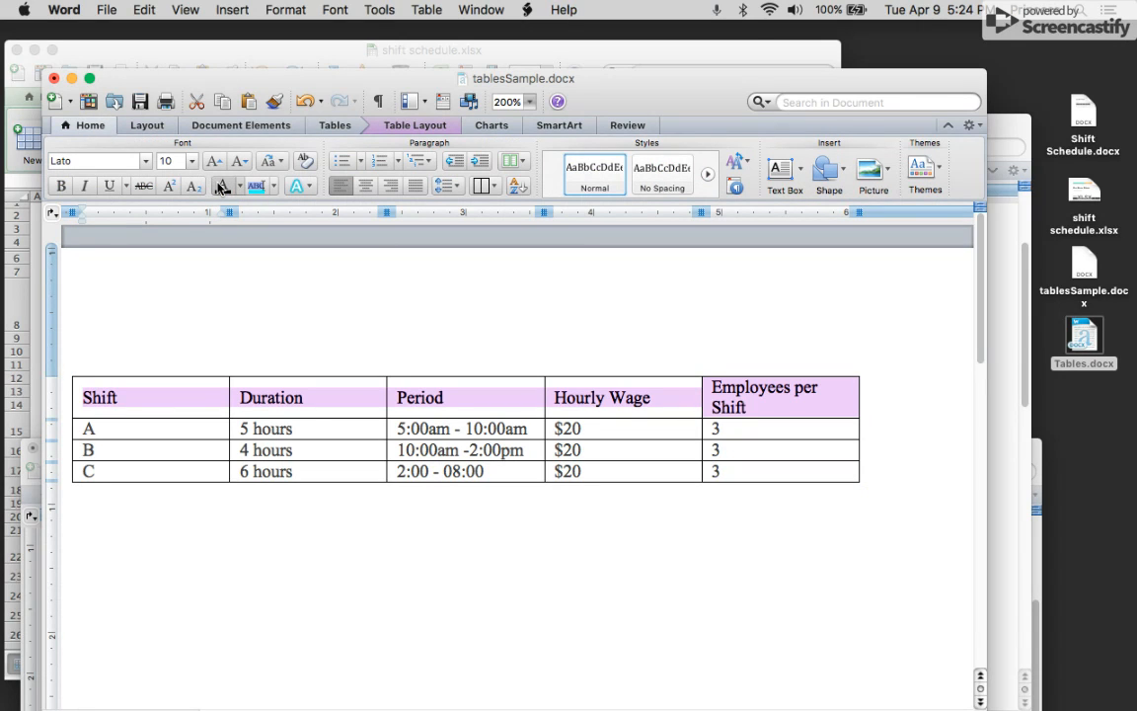
{"action": "left_click", "coordinate": [600, 624]}
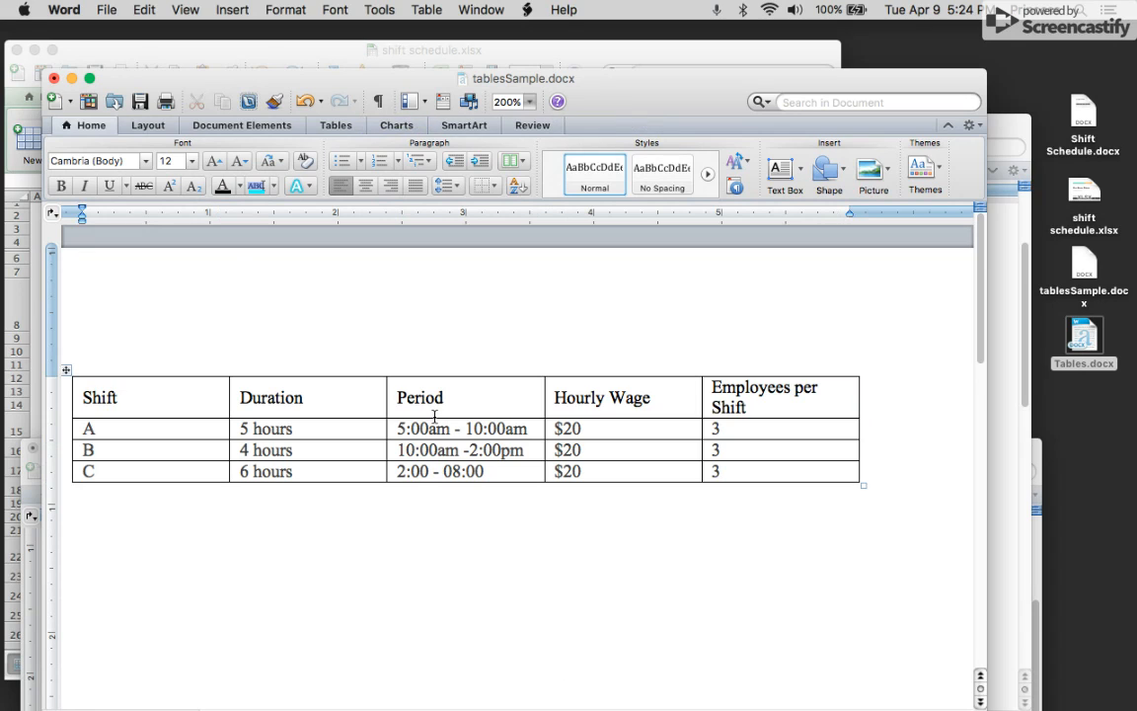
Step: Enlarge the whole table in width and height so the Employees per Shift heading fits on one line
{"action": "left_click", "coordinate": [407, 400]}
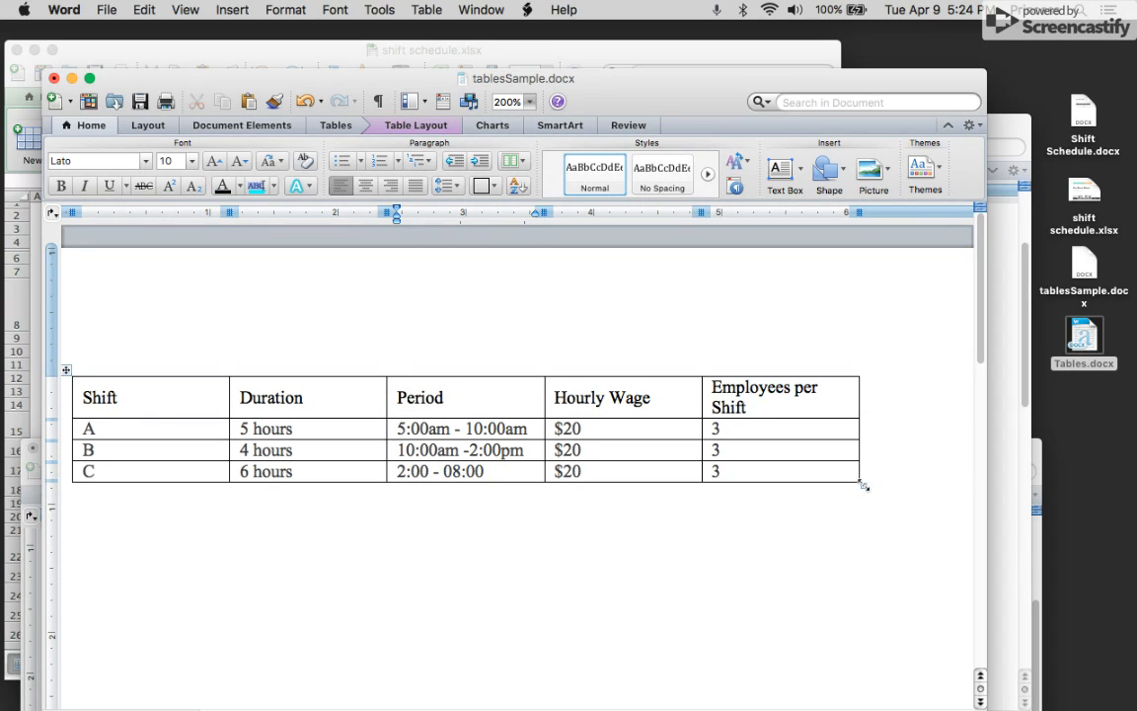
{"action": "left_click_drag", "start_coordinate": [872, 493], "coordinate": [919, 574]}
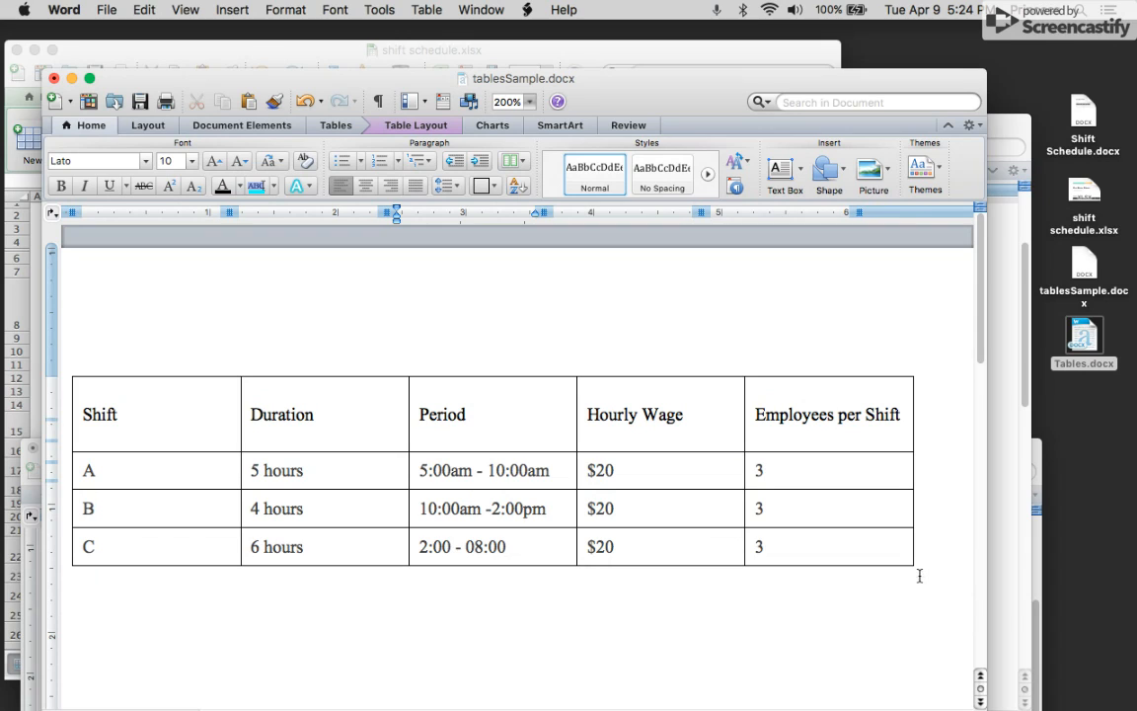
{"action": "left_click", "coordinate": [835, 579]}
Step: Copy the whole table, switch to shift schedule.xlsx in Excel, and paste it into the example 1 sheet starting at cell A8
{"action": "left_click_drag", "start_coordinate": [826, 550], "coordinate": [96, 317]}
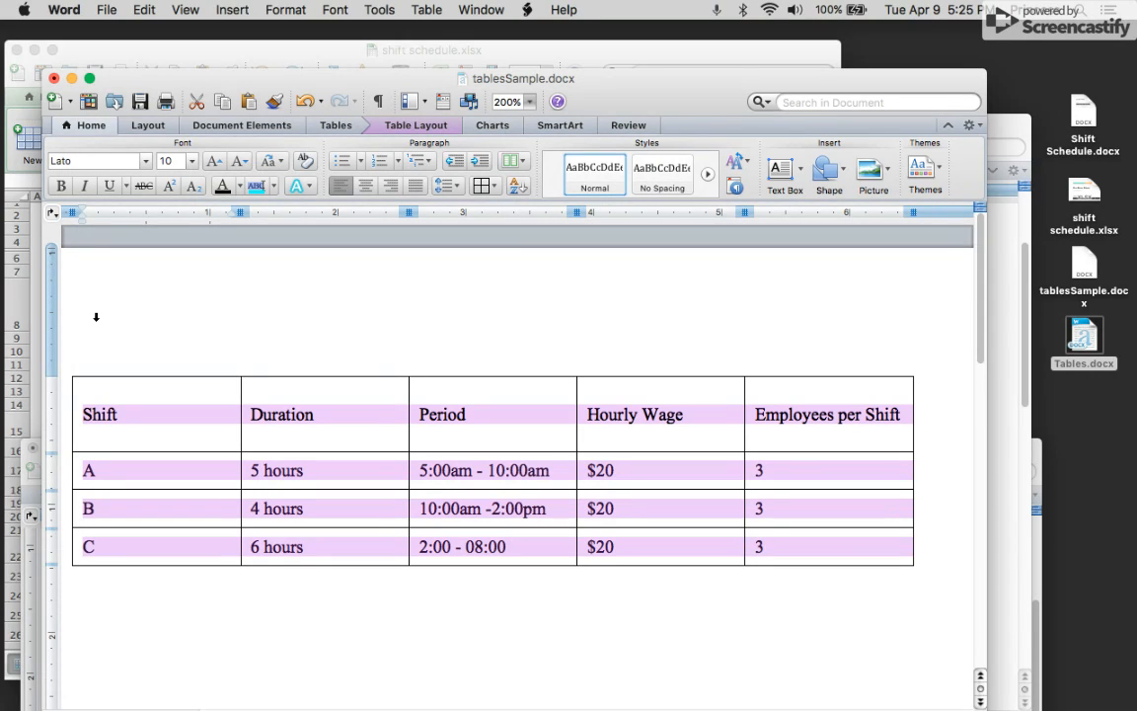
{"action": "left_click", "coordinate": [609, 591]}
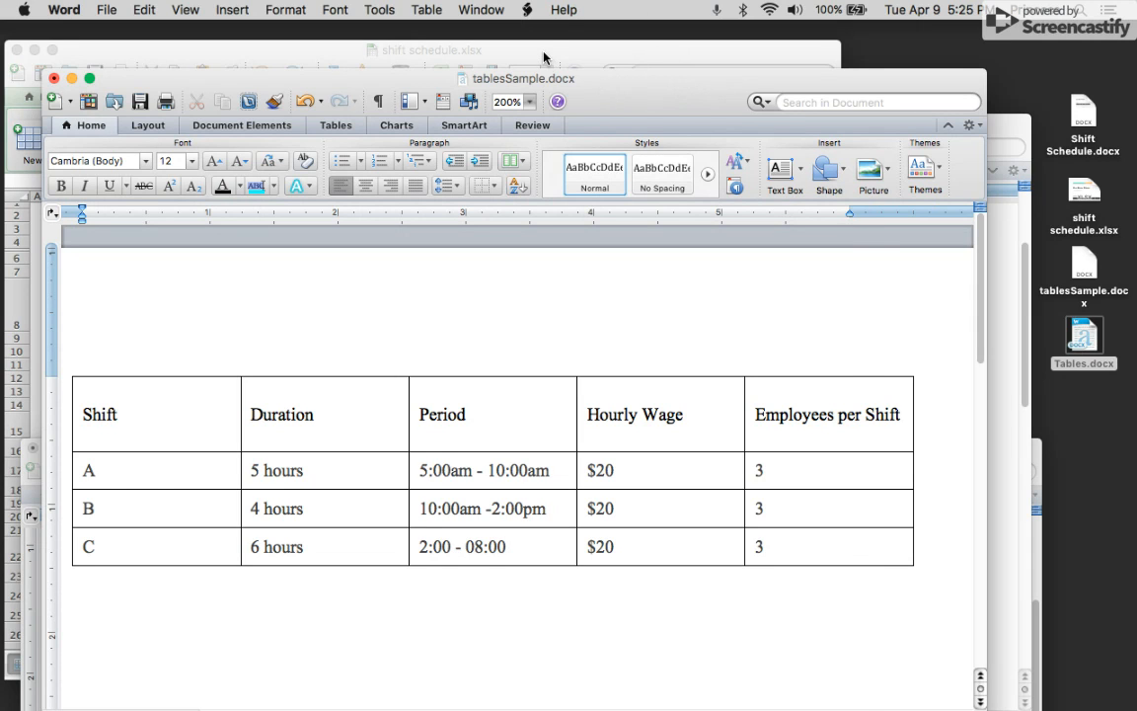
{"action": "left_click", "coordinate": [492, 51]}
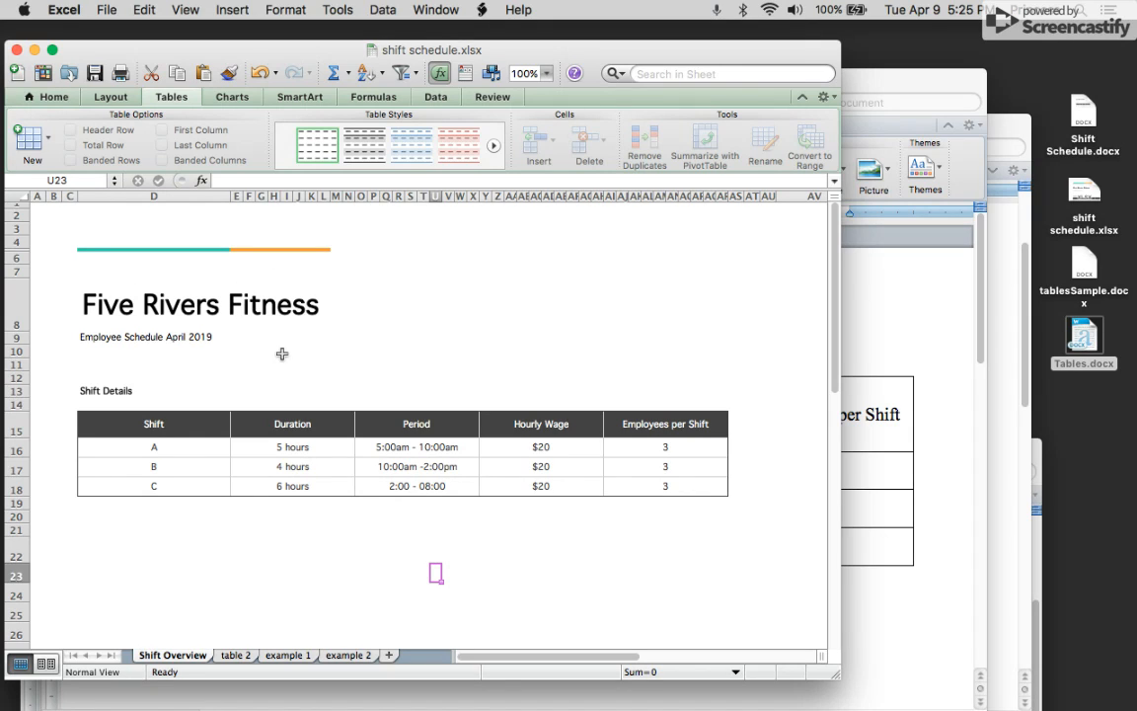
{"action": "left_click", "coordinate": [237, 656]}
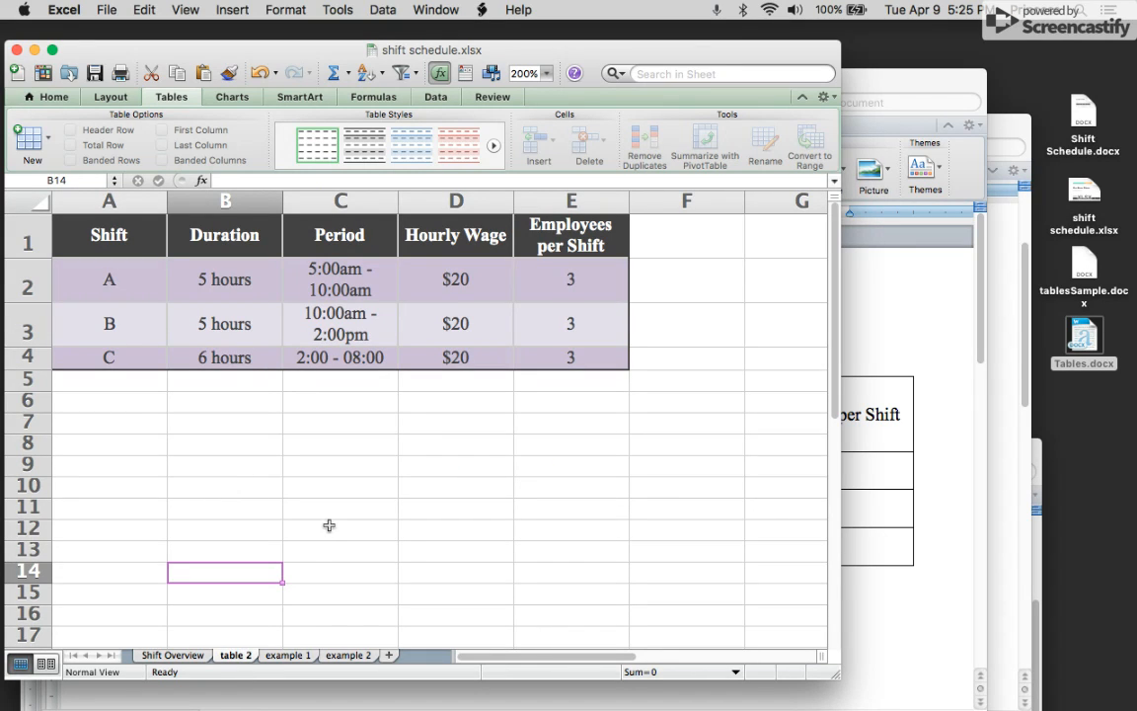
{"action": "left_click", "coordinate": [289, 657]}
{"action": "left_click", "coordinate": [109, 385]}
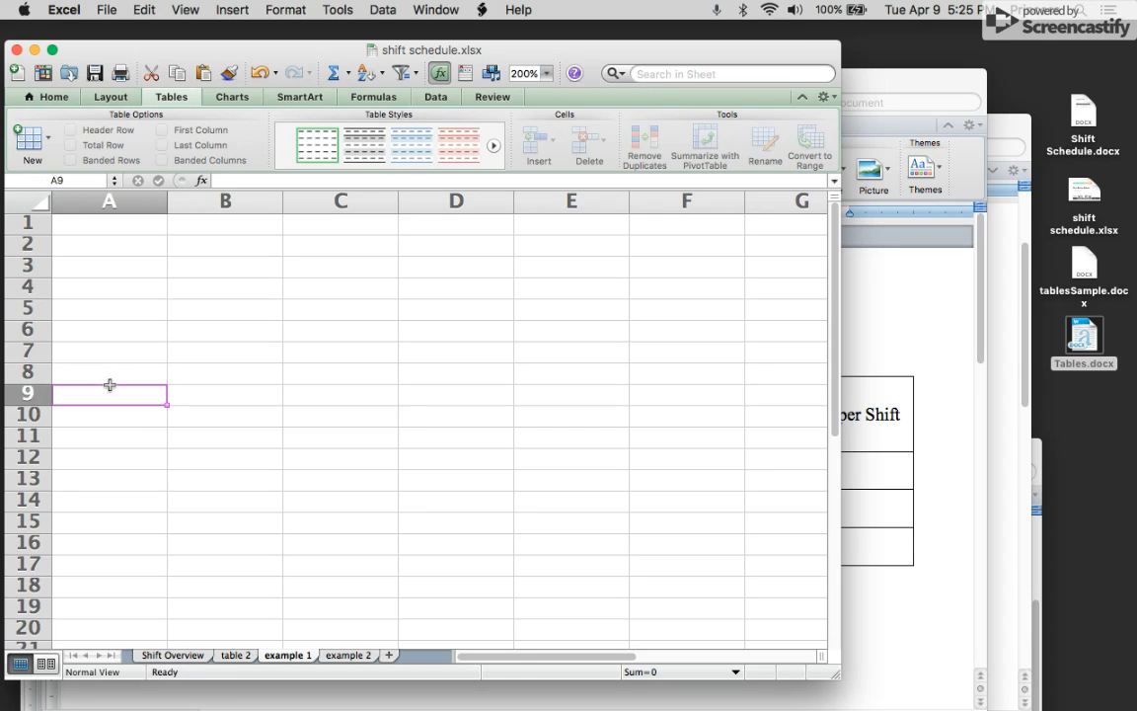
{"action": "left_click", "coordinate": [110, 376]}
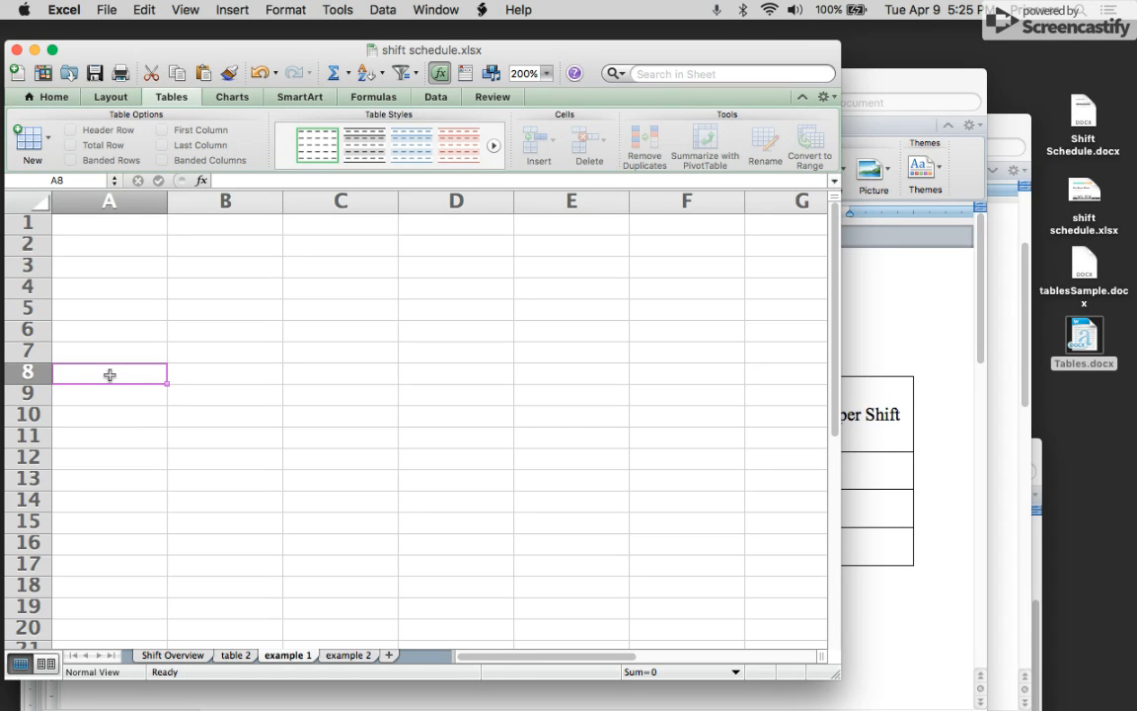
{"action": "type", "text": "Shift\tDuration\tPeriod\tHourly Wage\tEmployees per Shift A\t5 hours\t5:00am - 10:00am\t$20\t3 B\t4 hours\t10:00am - 2:00pm\t$20\t3 C\t6 hours\t2:00 - 08:00\t$20\t3"}
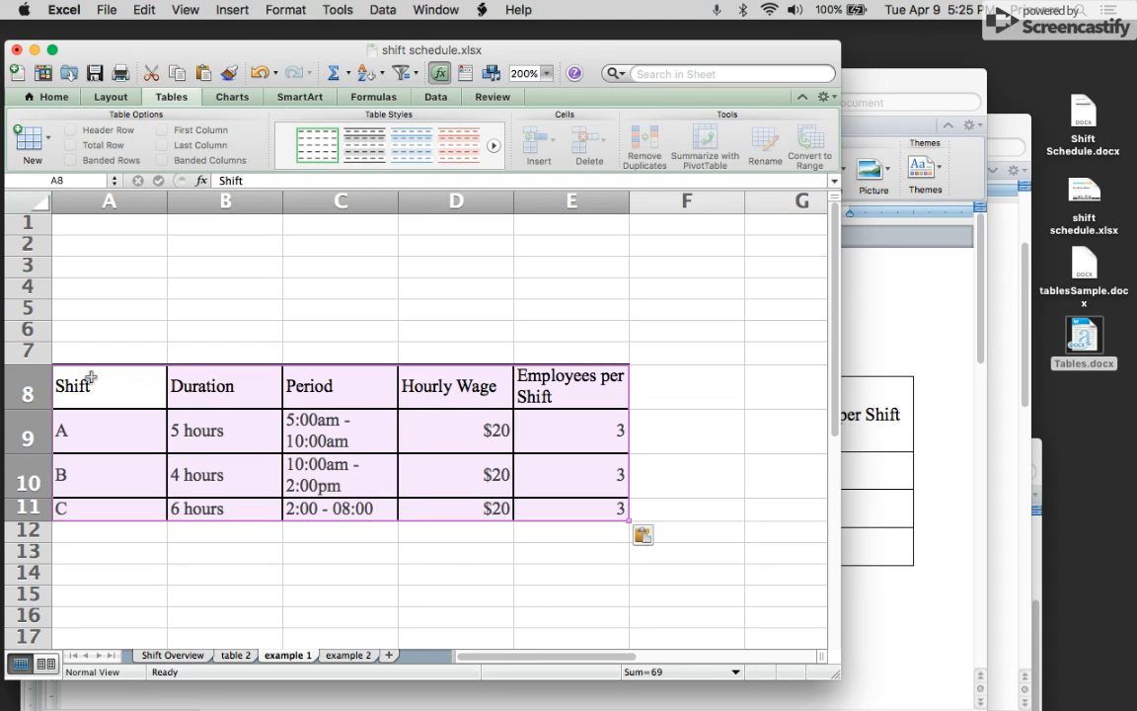
{"action": "left_click", "coordinate": [448, 573]}
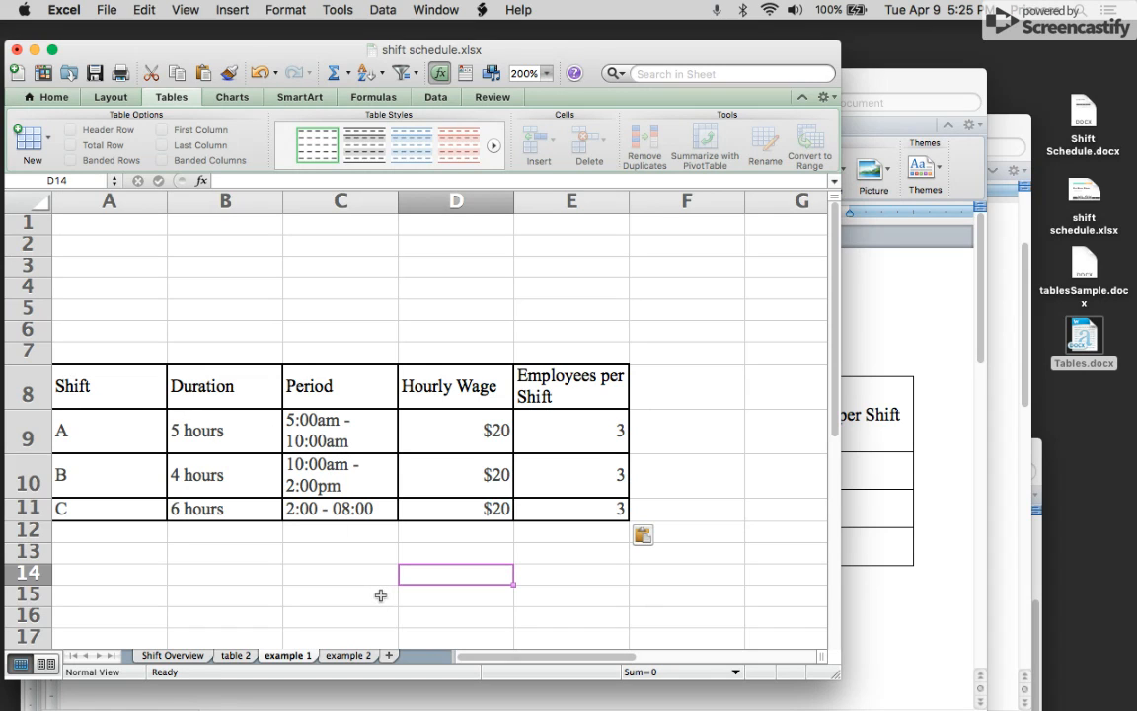
{"action": "left_click_drag", "start_coordinate": [163, 380], "coordinate": [595, 508]}
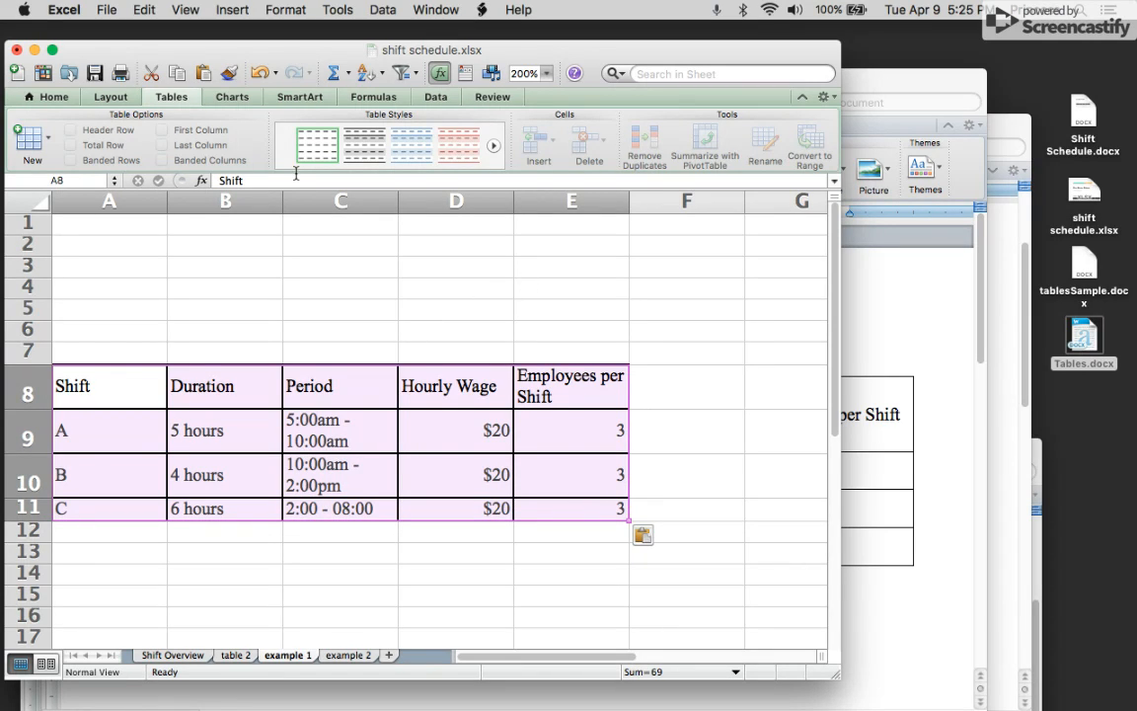
{"action": "left_click", "coordinate": [104, 96]}
{"action": "left_click", "coordinate": [104, 97]}
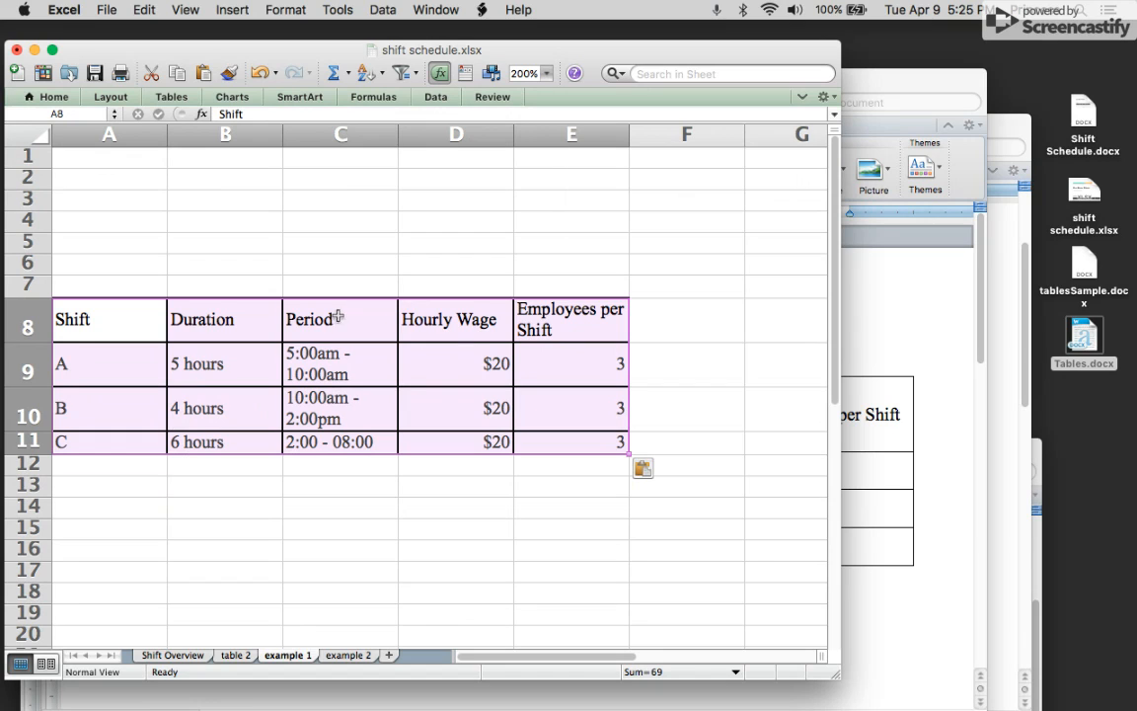
{"action": "left_click", "coordinate": [587, 242]}
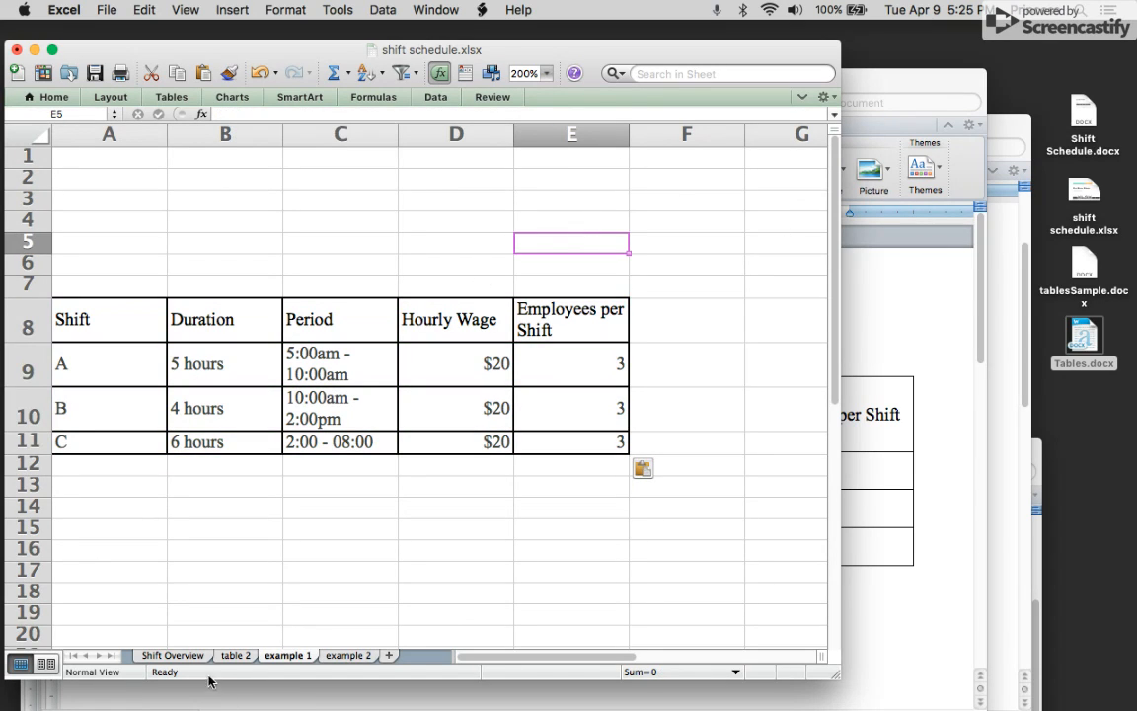
{"action": "left_click", "coordinate": [173, 654]}
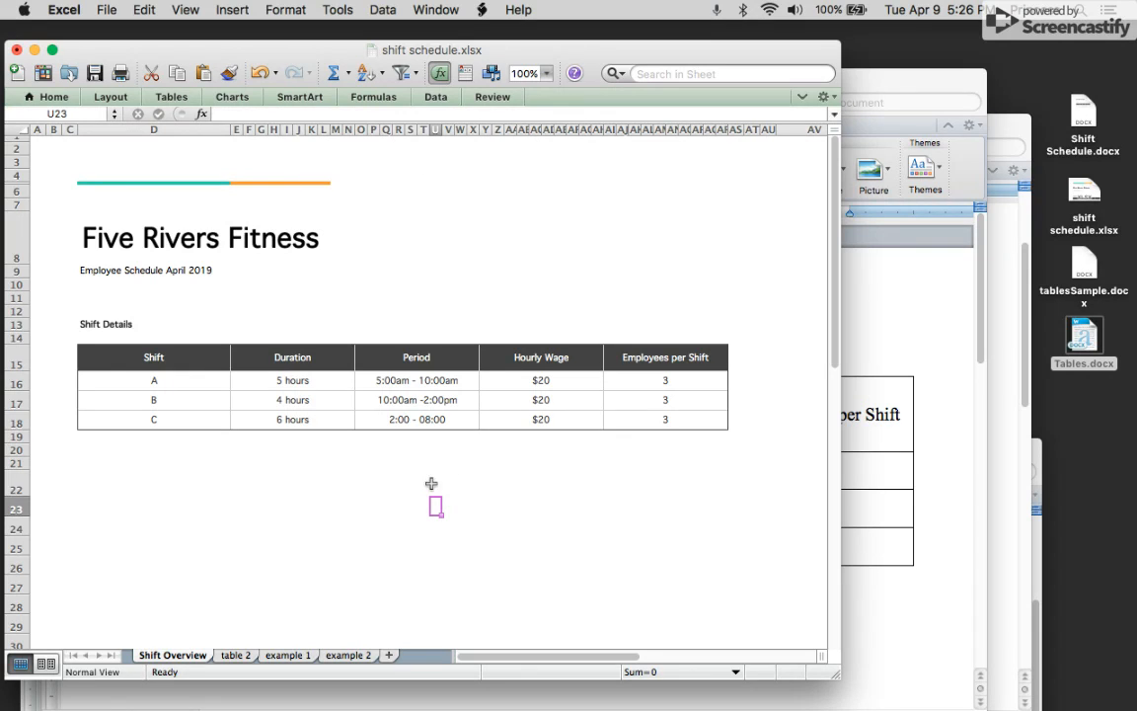
{"action": "left_click", "coordinate": [286, 654]}
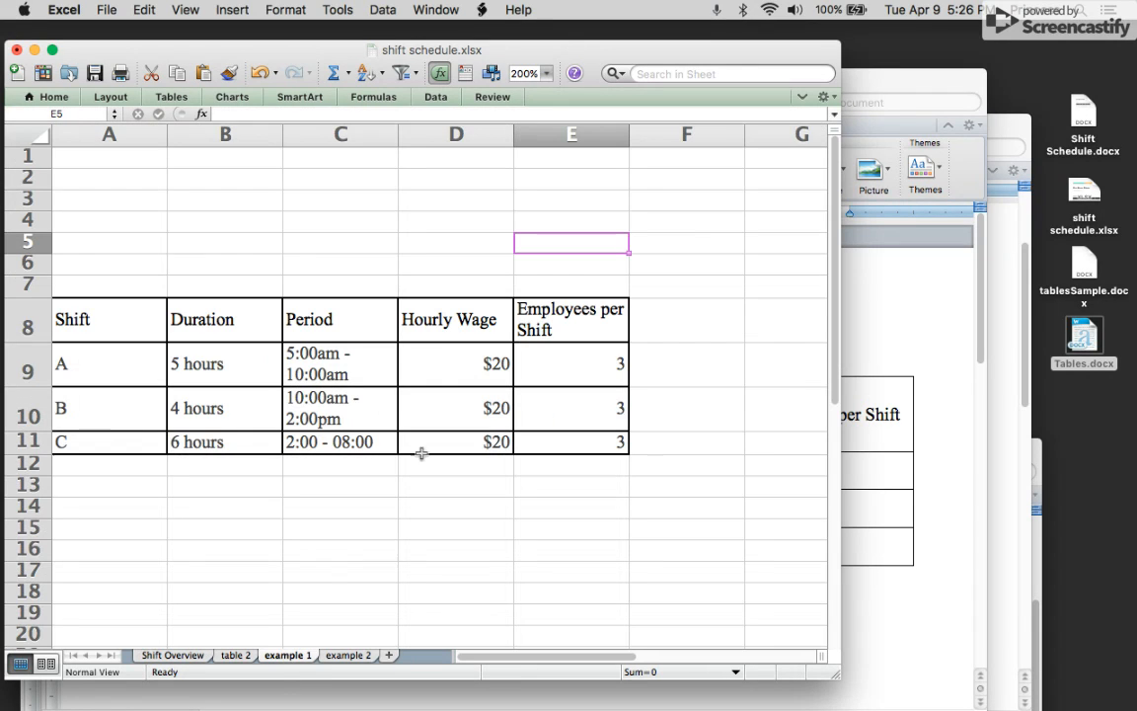
{"action": "left_click", "coordinate": [802, 96]}
Step: Merge the empty cells A1:E7 above the table in the example 1 sheet
{"action": "left_click", "coordinate": [77, 256]}
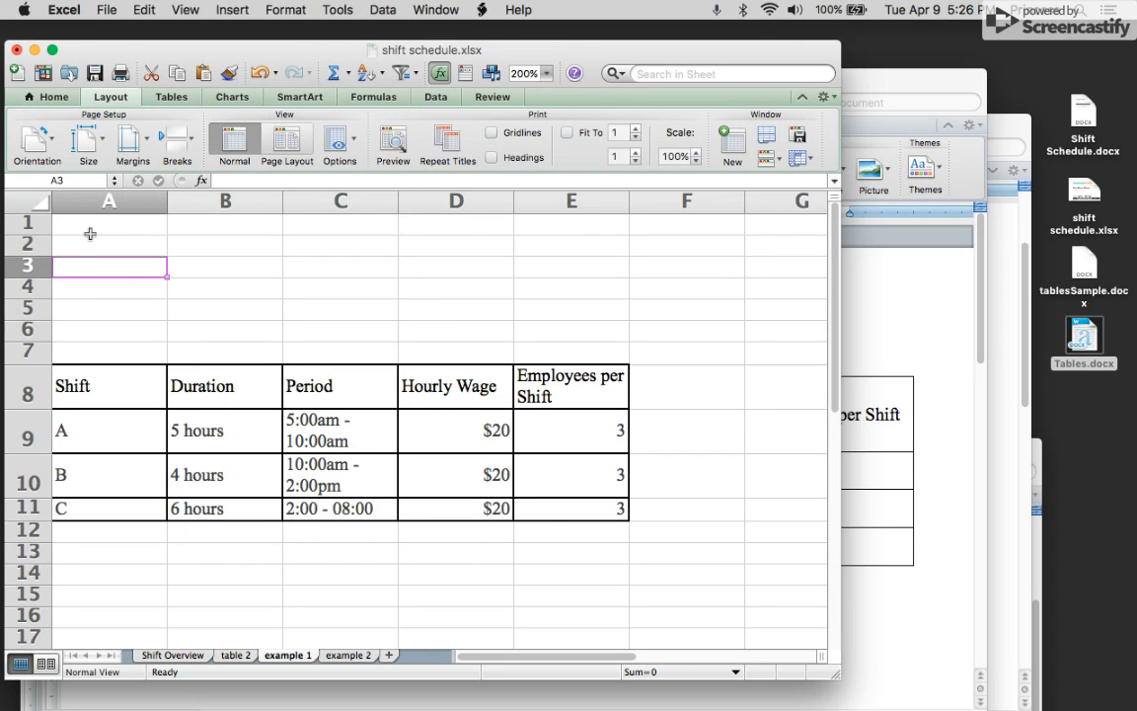
{"action": "left_click_drag", "start_coordinate": [89, 225], "coordinate": [593, 352]}
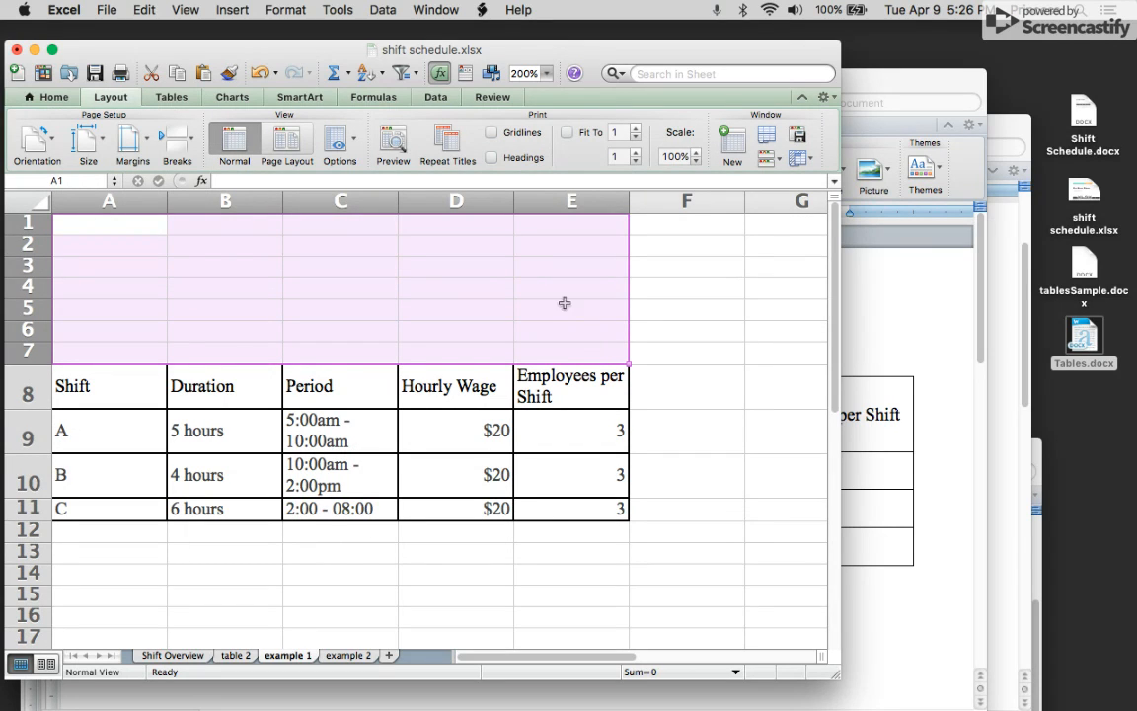
{"action": "left_click", "coordinate": [51, 96]}
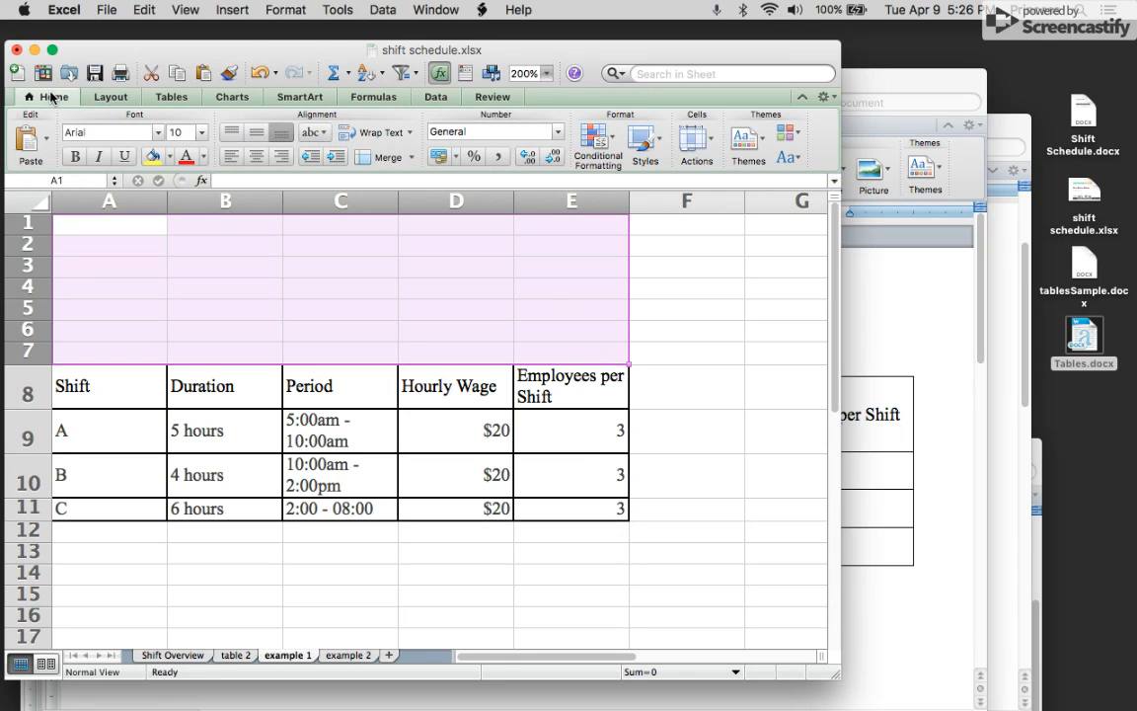
{"action": "left_click", "coordinate": [388, 157]}
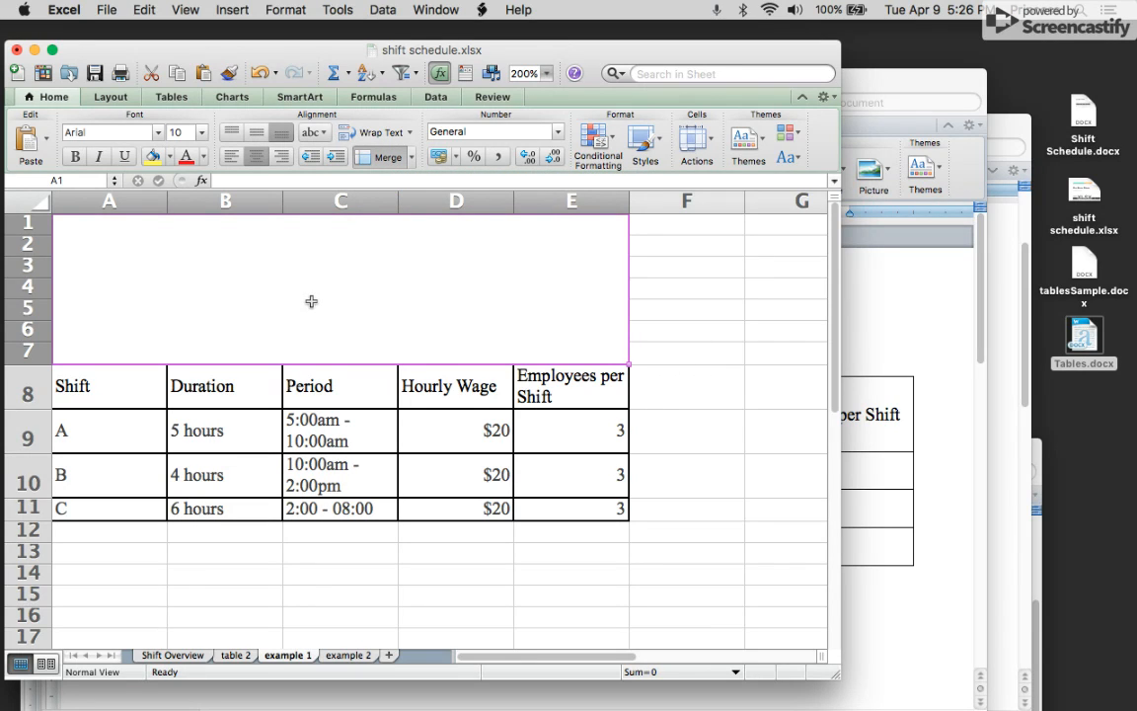
Step: Enter the title Five Rivers Fitness in the merged area above the table in the example 1 sheet
{"action": "left_click", "coordinate": [174, 655]}
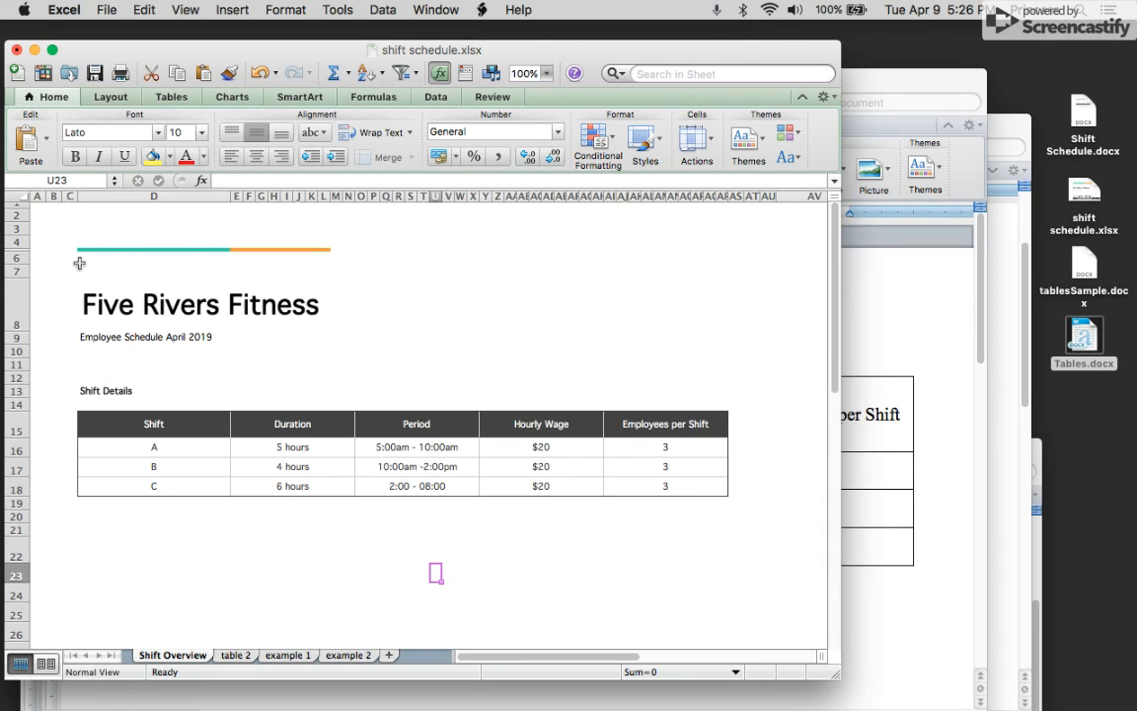
{"action": "left_click", "coordinate": [236, 656]}
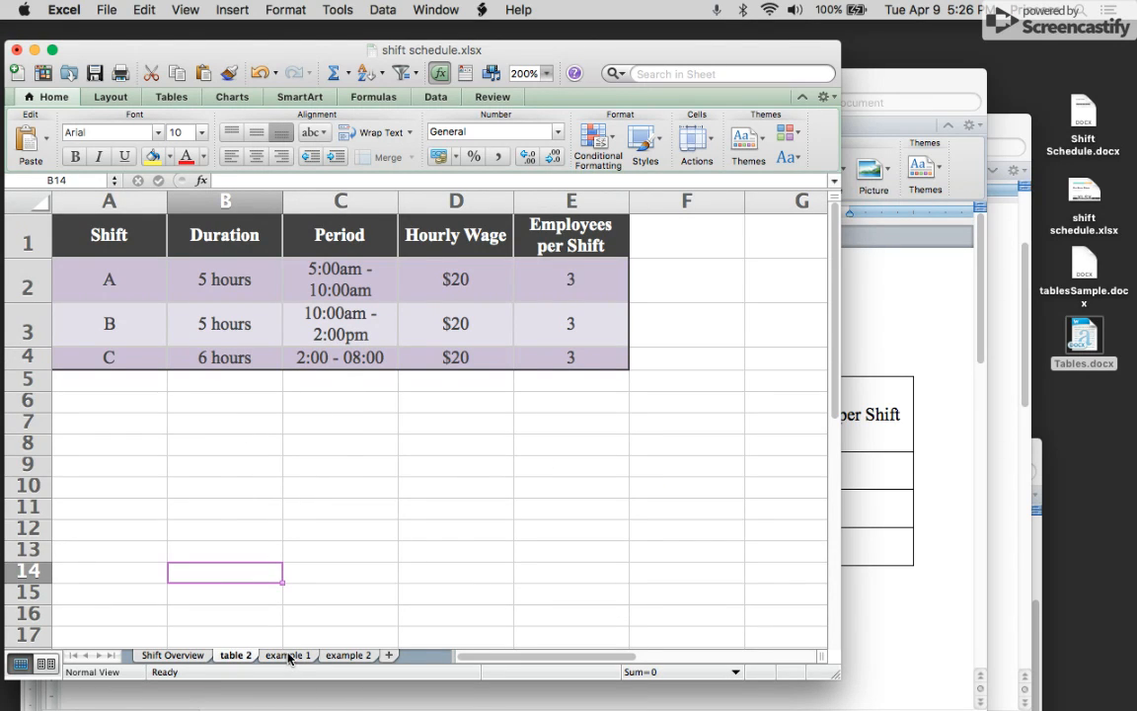
{"action": "left_click", "coordinate": [287, 655]}
{"action": "left_click", "coordinate": [253, 182]}
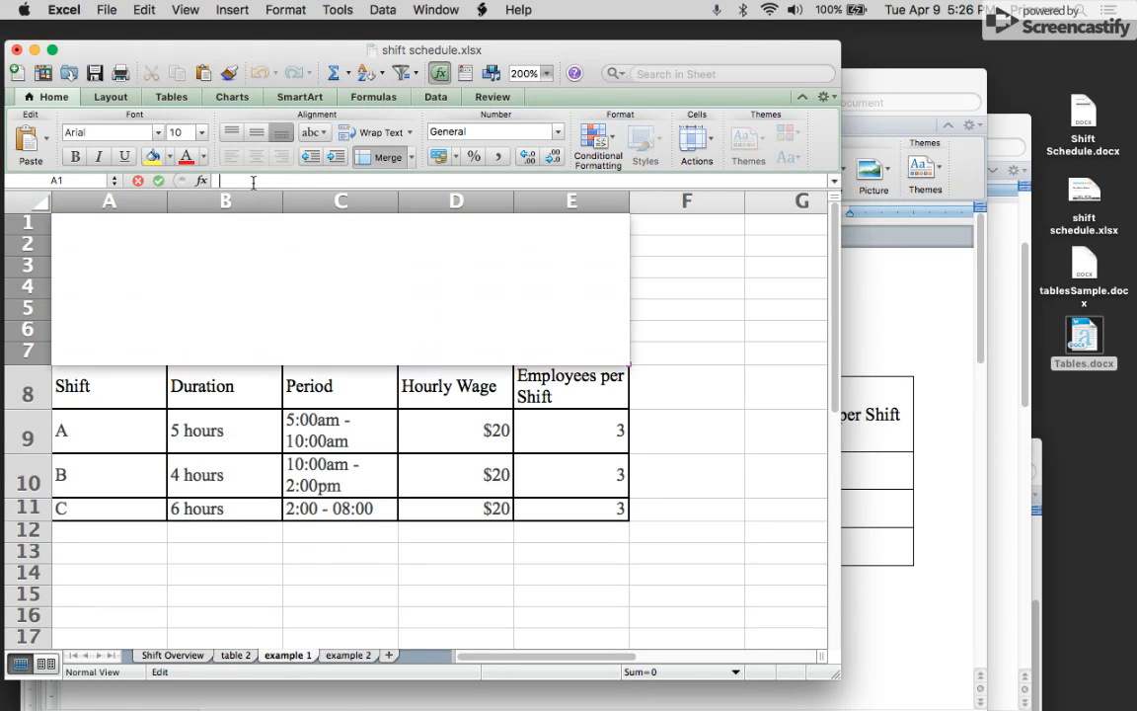
{"action": "type", "text": "Fi"}
{"action": "type", "text": "Rivers Fitness"}
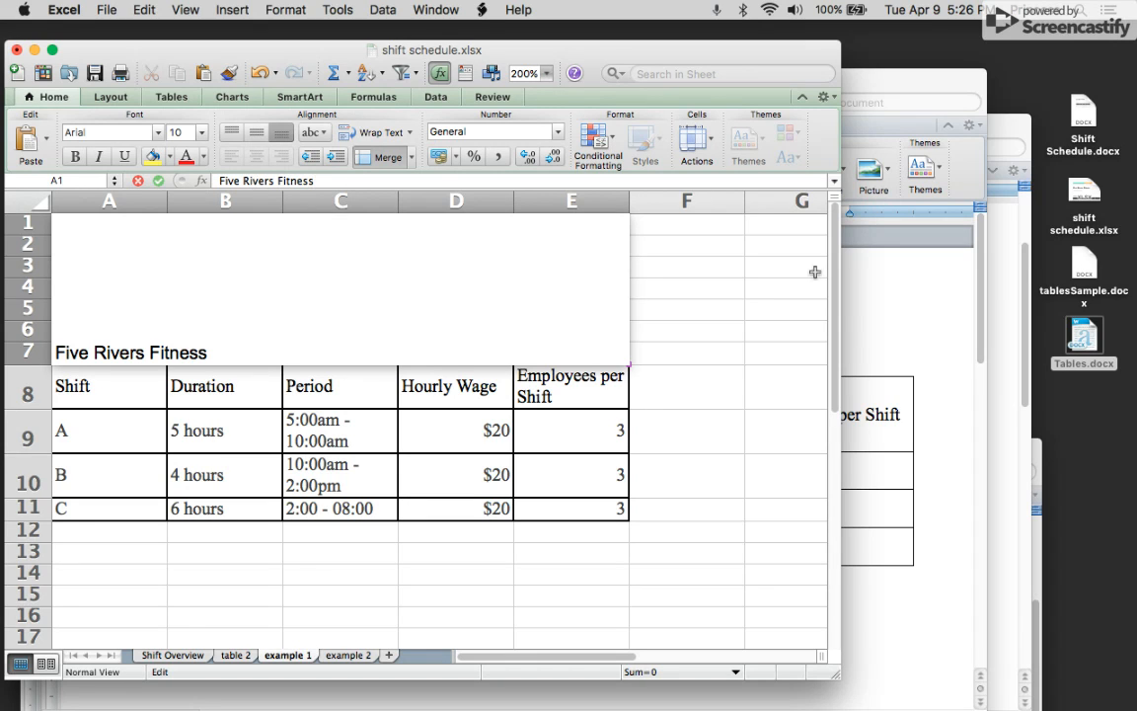
{"action": "left_click", "coordinate": [703, 509]}
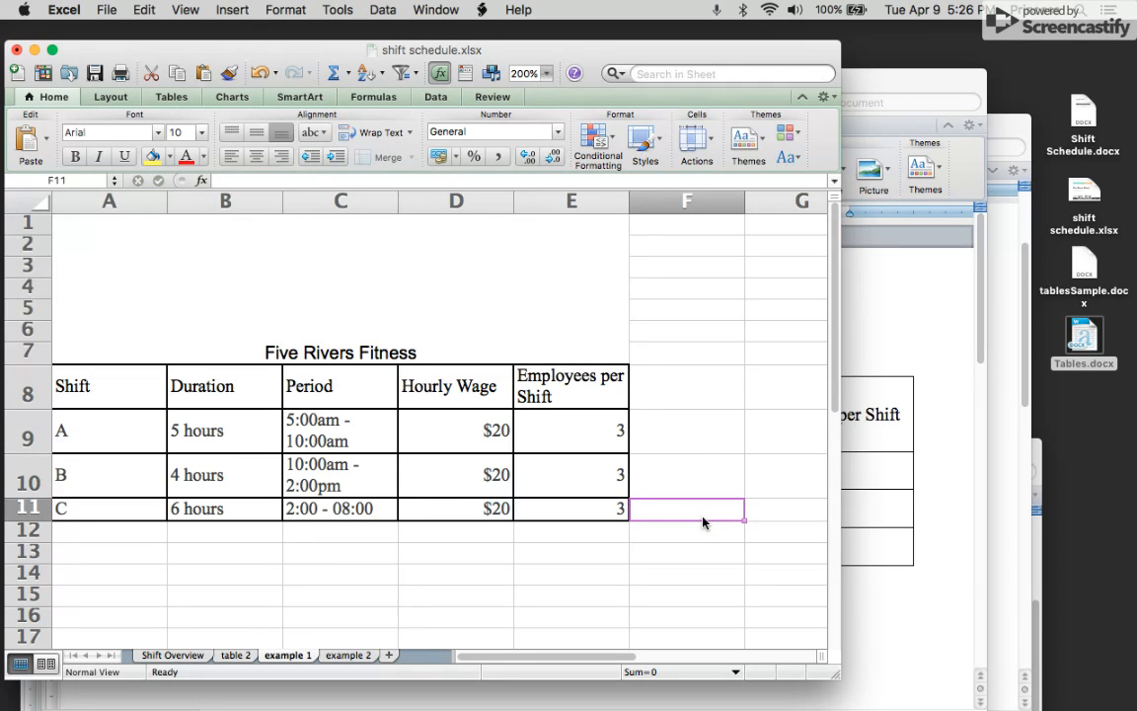
Step: Review the title in example 1 and compare it with the Shift Overview, example 2 and table 2 sheets
{"action": "left_click", "coordinate": [366, 343]}
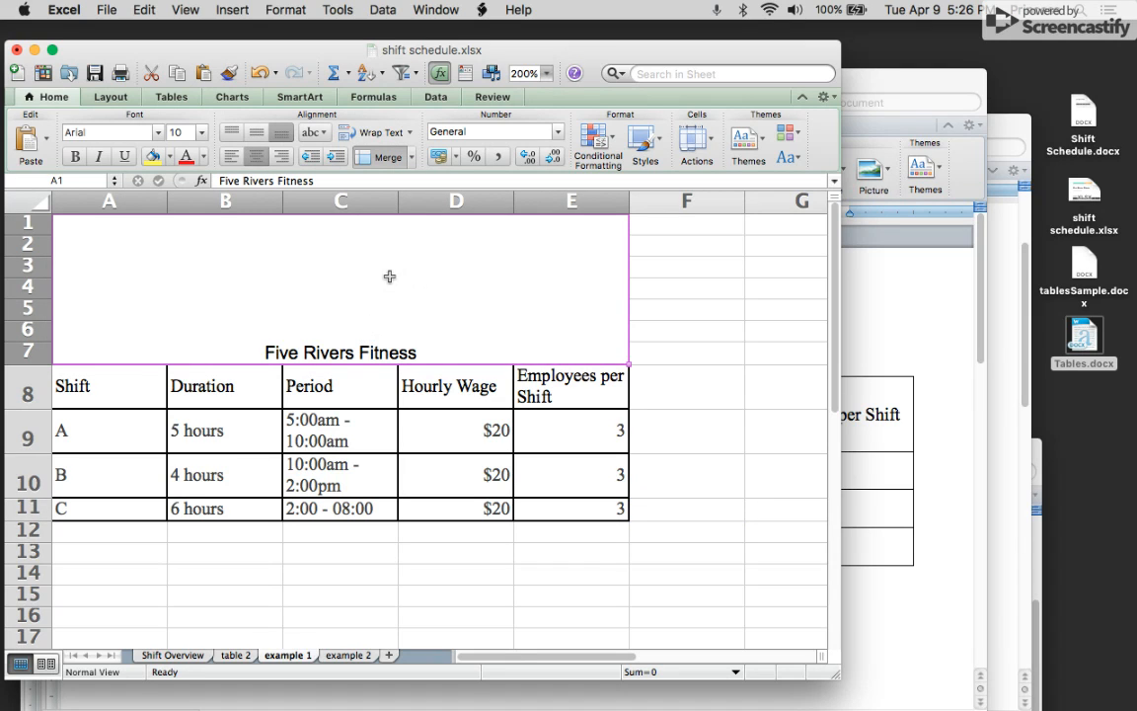
{"action": "left_click", "coordinate": [173, 655]}
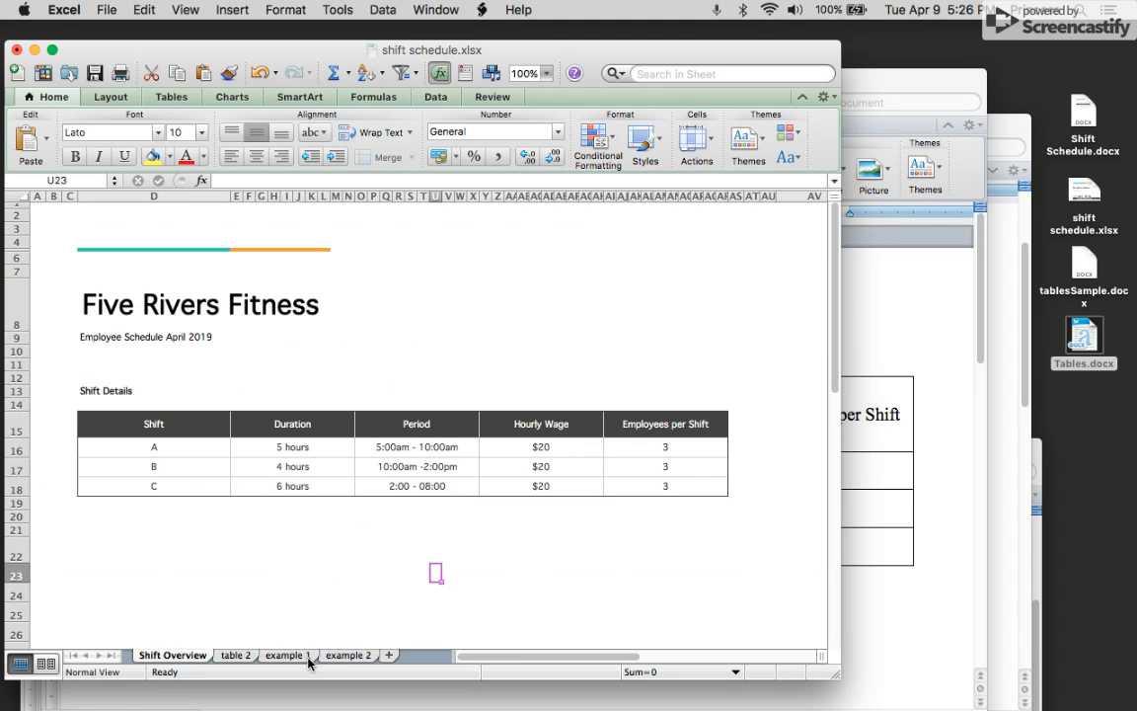
{"action": "left_click", "coordinate": [350, 656]}
{"action": "scroll", "coordinate": [443, 553], "scroll_direction": "down", "scroll_amount": 1}
{"action": "scroll", "coordinate": [443, 553], "scroll_direction": "up", "scroll_amount": 1}
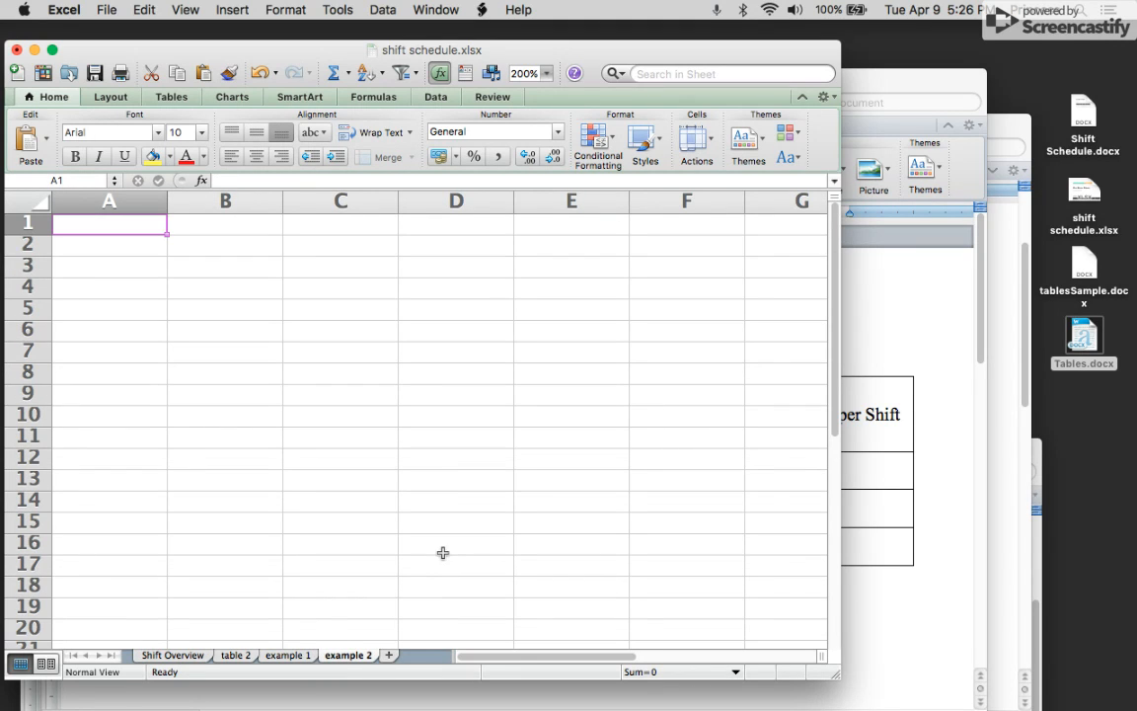
{"action": "left_click", "coordinate": [296, 655]}
{"action": "left_click", "coordinate": [234, 656]}
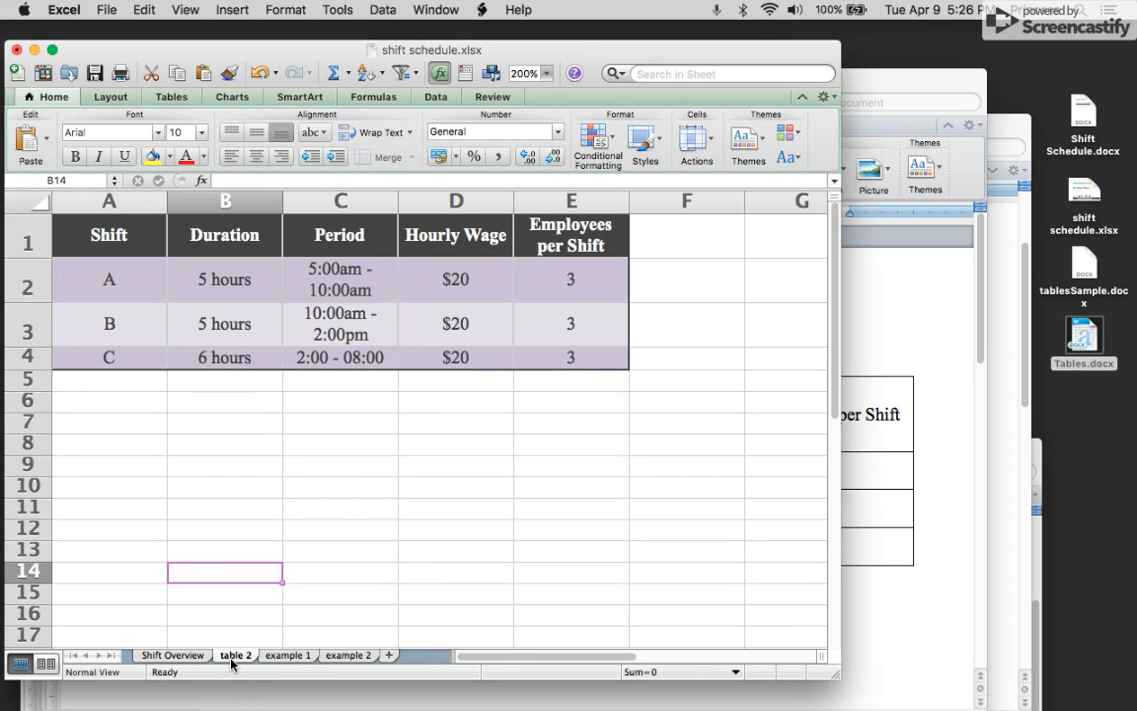
{"action": "left_click", "coordinate": [359, 483]}
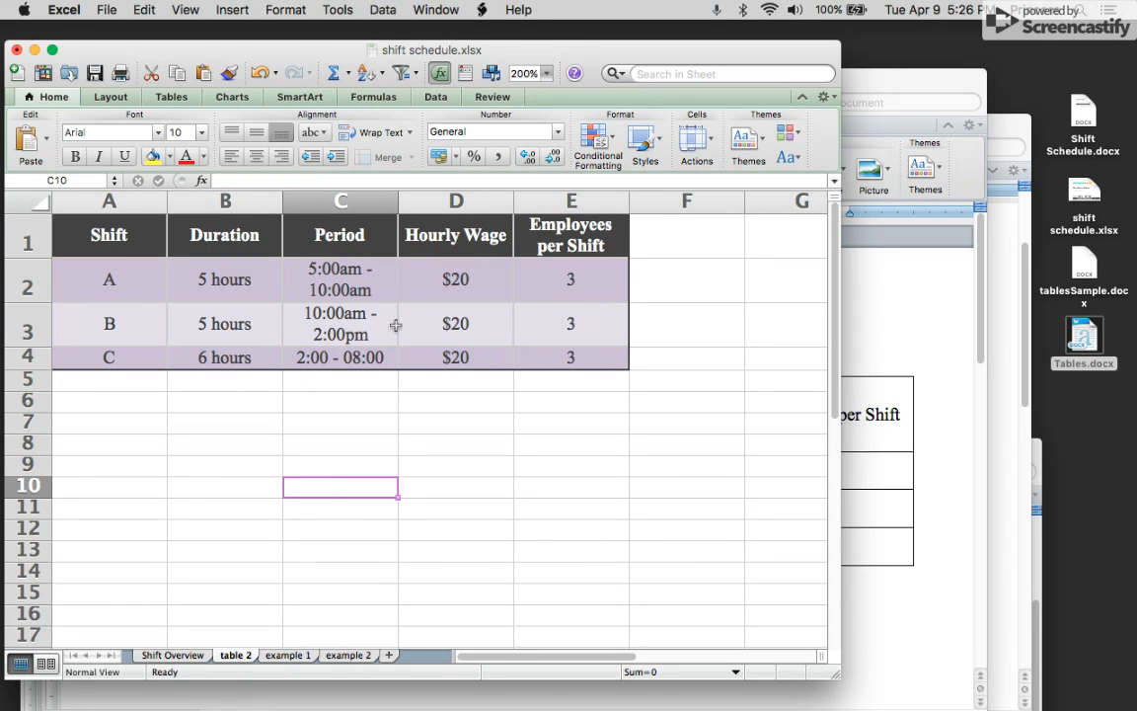
Step: Insert a table with headers over A1:E4 in the example 2 sheet and paste the copied shift table into it
{"action": "left_click", "coordinate": [347, 656]}
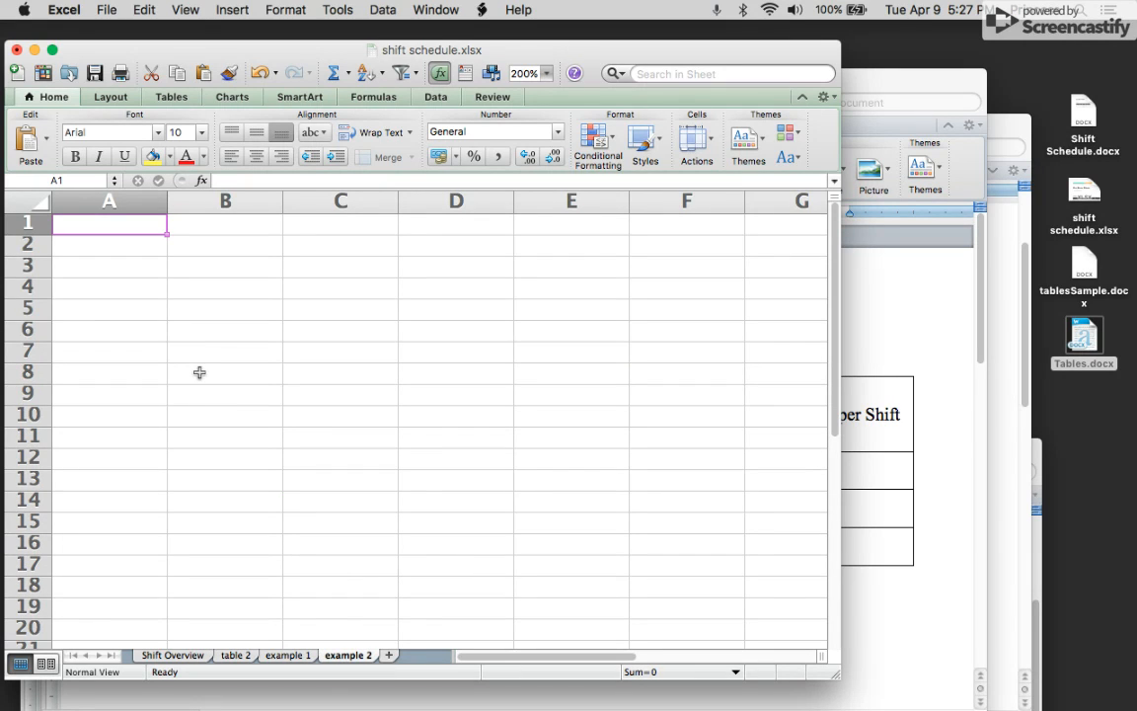
{"action": "left_click_drag", "start_coordinate": [110, 228], "coordinate": [582, 287]}
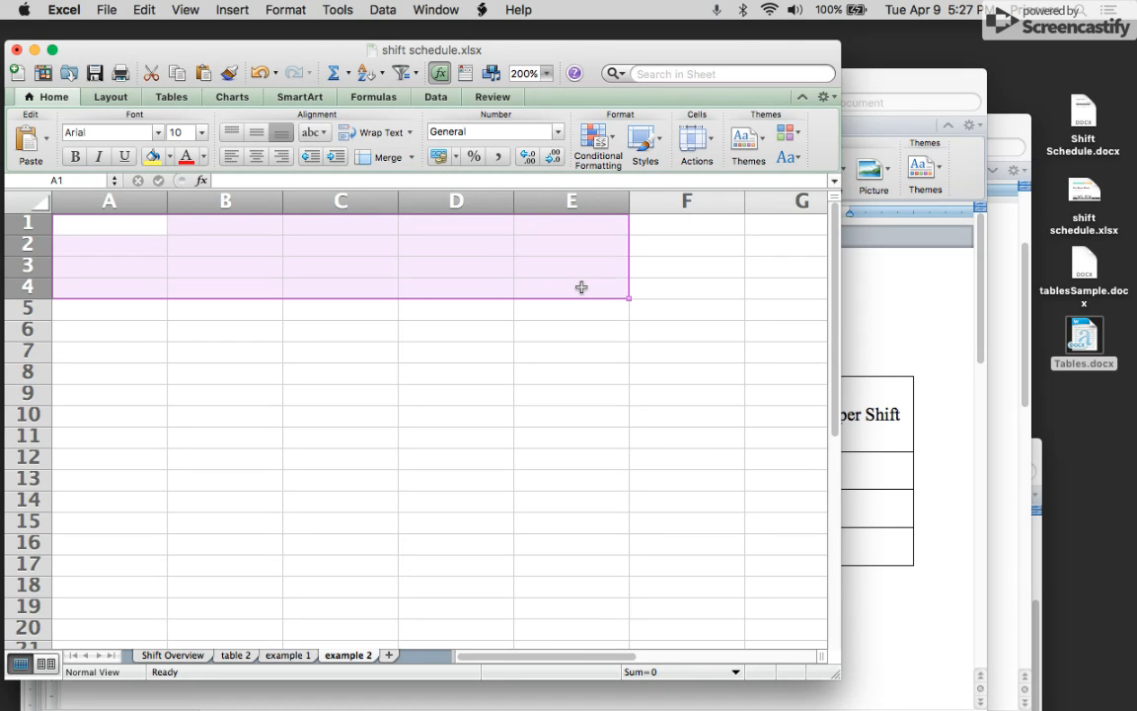
{"action": "left_click", "coordinate": [174, 97]}
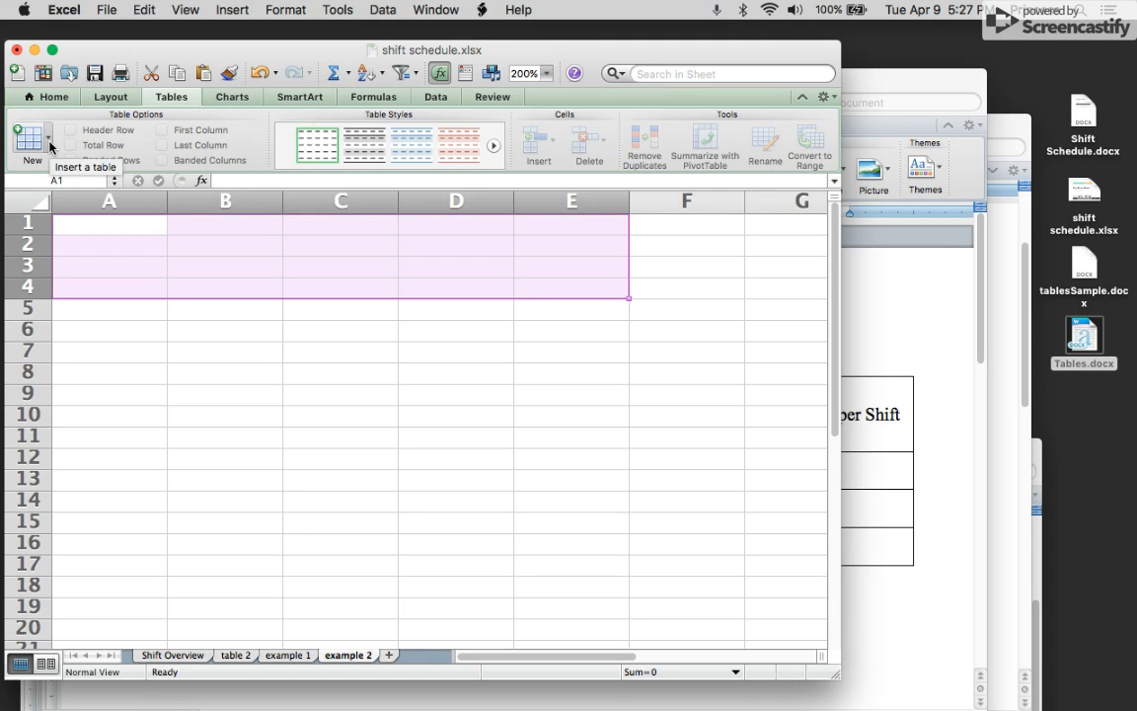
{"action": "left_click", "coordinate": [50, 145]}
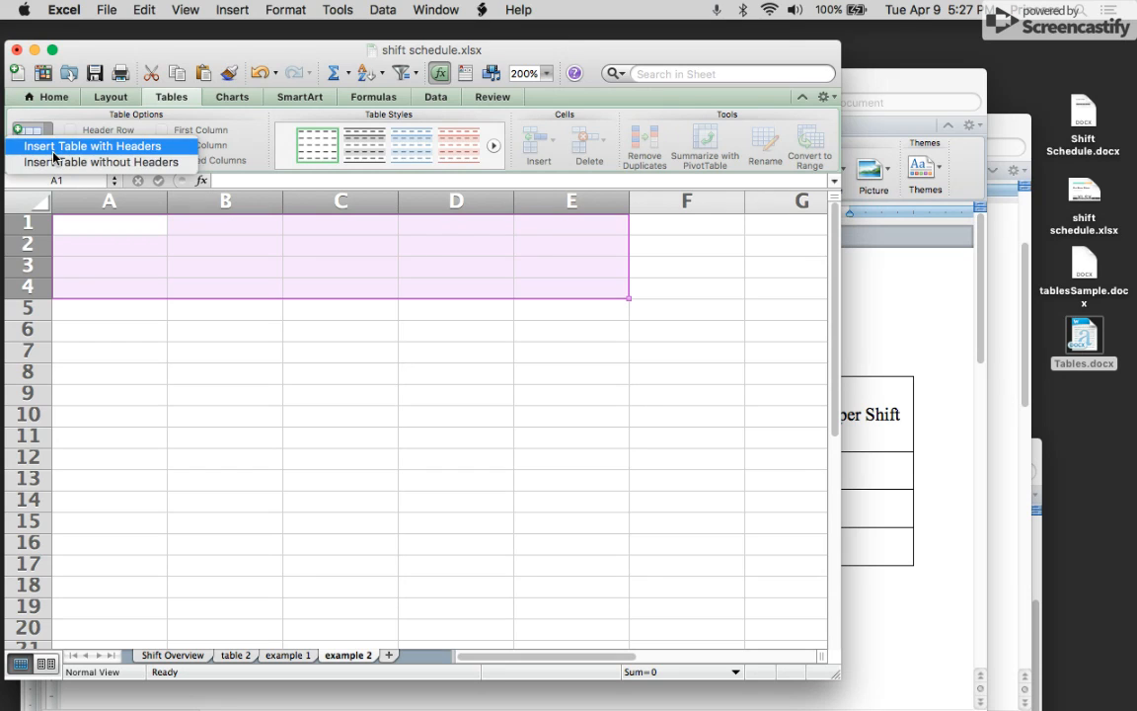
{"action": "left_click", "coordinate": [35, 148]}
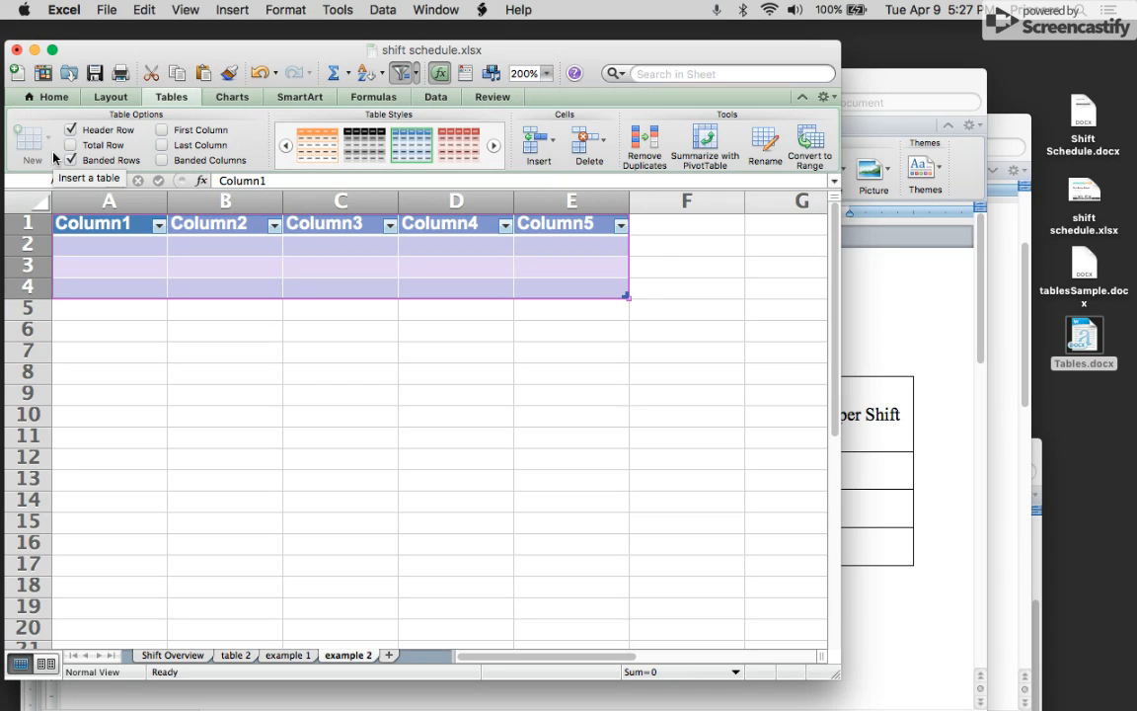
{"action": "type", "text": "Shift\tDuration\tPeriod\tHourly Wage\tEmployees per Shift A\t5 hours\t5:00am - 10:00am\t$20\t3 B\t4 hours\t10:00am - 2:00pm\t$20\t3 C\t6 hours\t2:00 - 08:00\t$20\t3"}
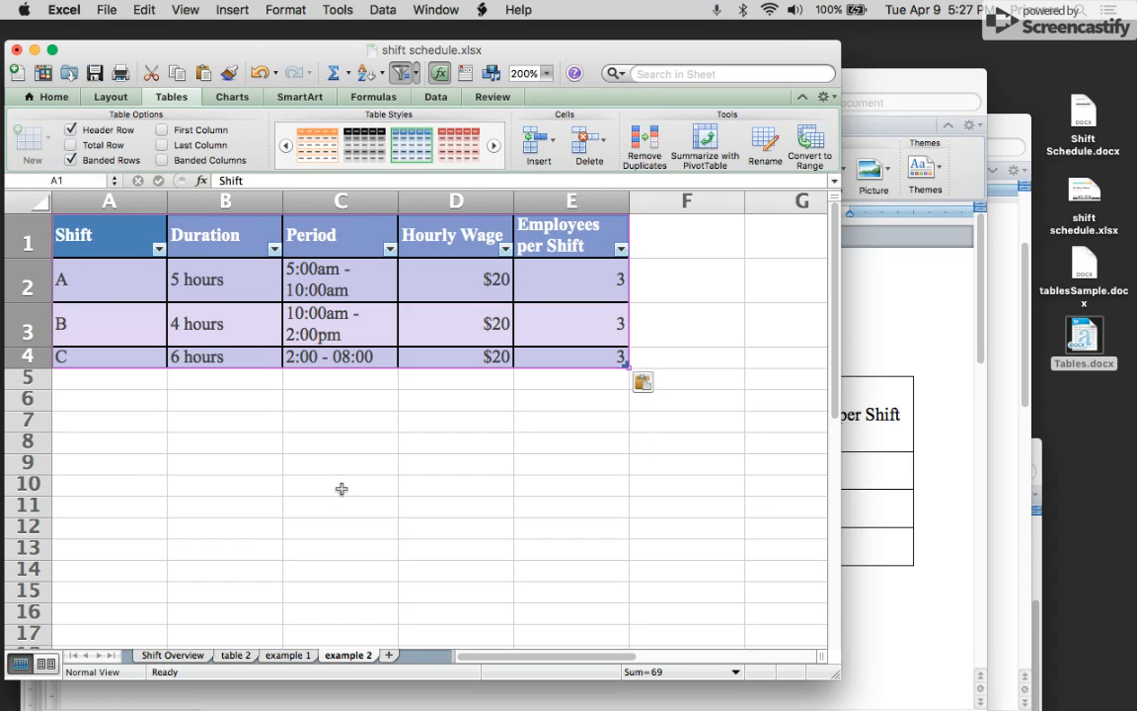
{"action": "left_click", "coordinate": [342, 489]}
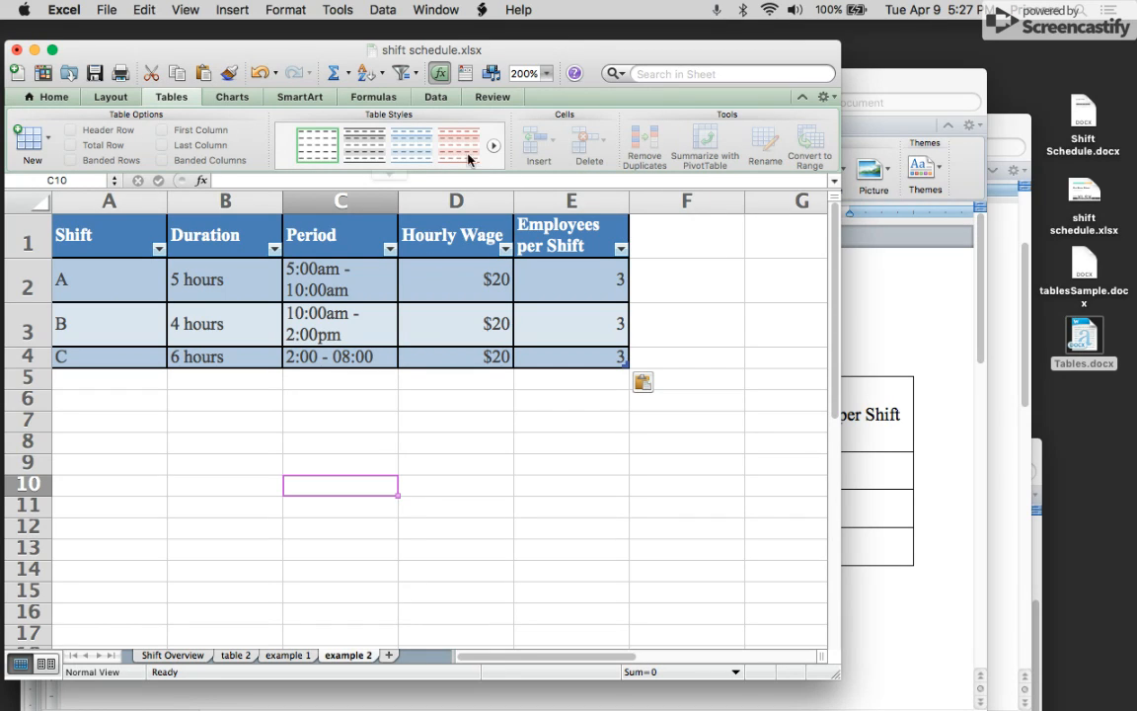
{"action": "left_click", "coordinate": [367, 149]}
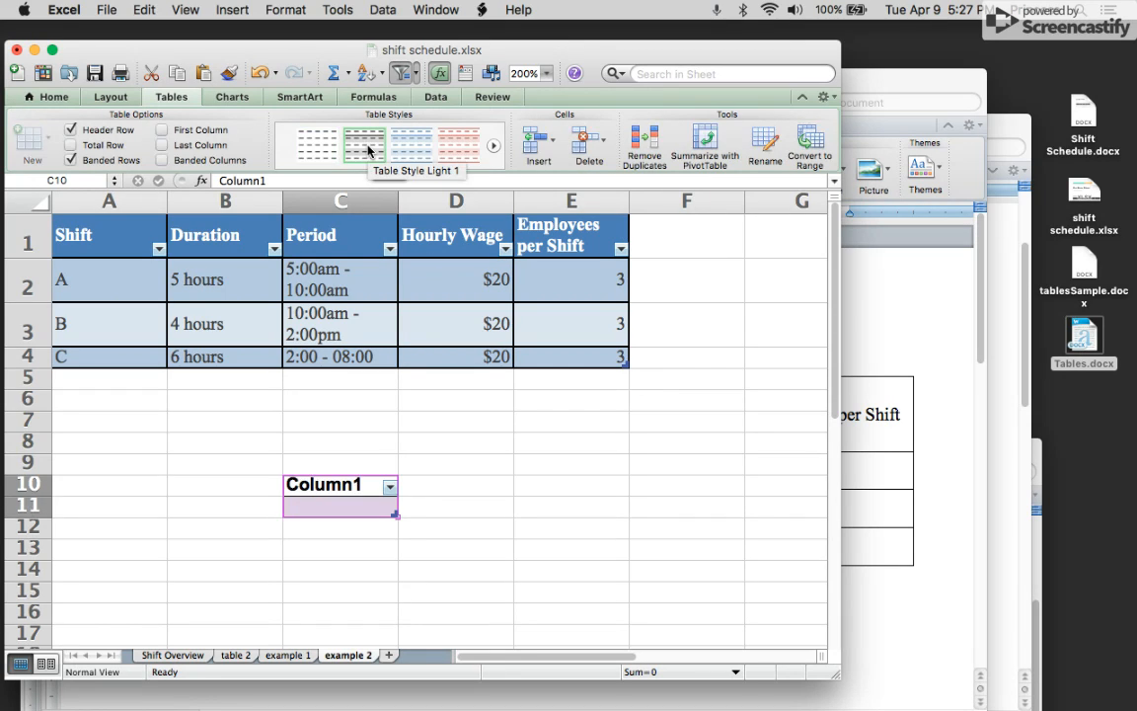
{"action": "left_click", "coordinate": [261, 73]}
Step: Apply the red banded table style with a solid header to the shift table in A1:E4
{"action": "left_click_drag", "start_coordinate": [116, 228], "coordinate": [608, 366]}
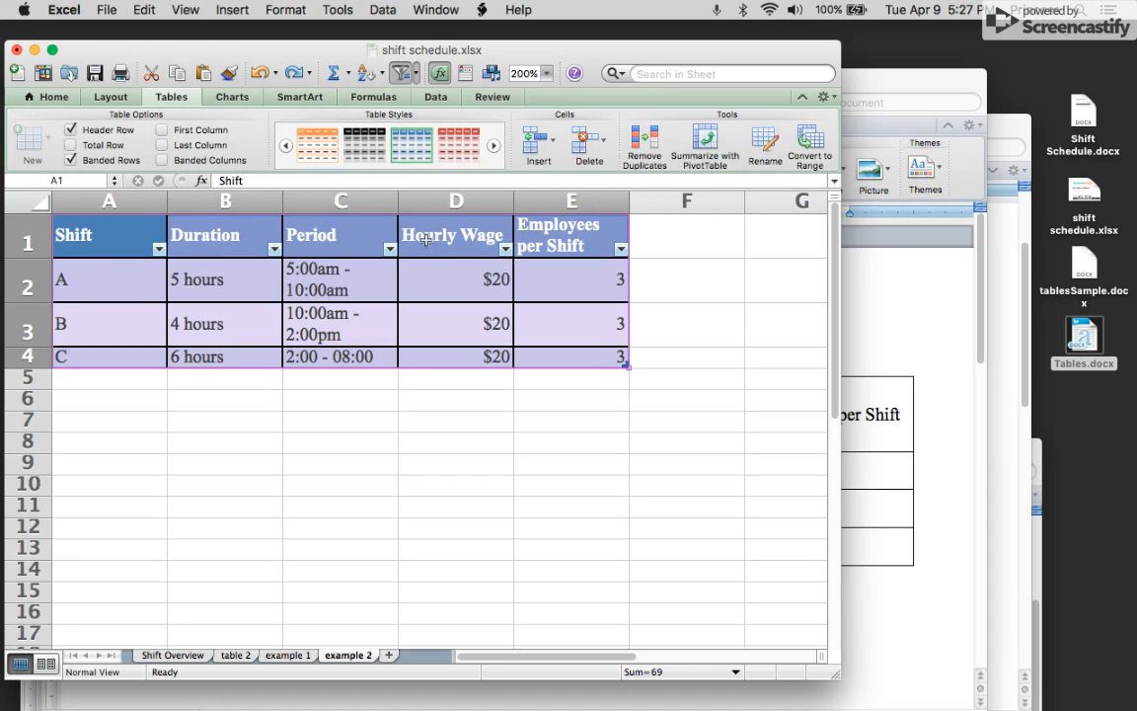
{"action": "left_click", "coordinate": [458, 144]}
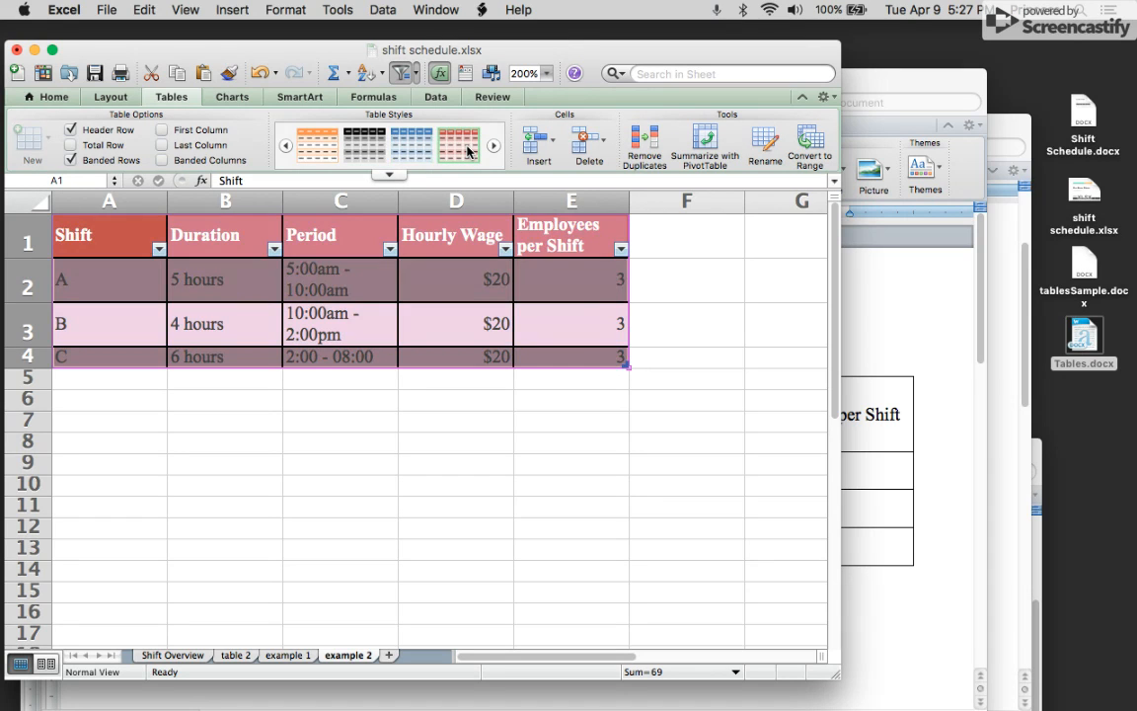
{"action": "left_click", "coordinate": [684, 283]}
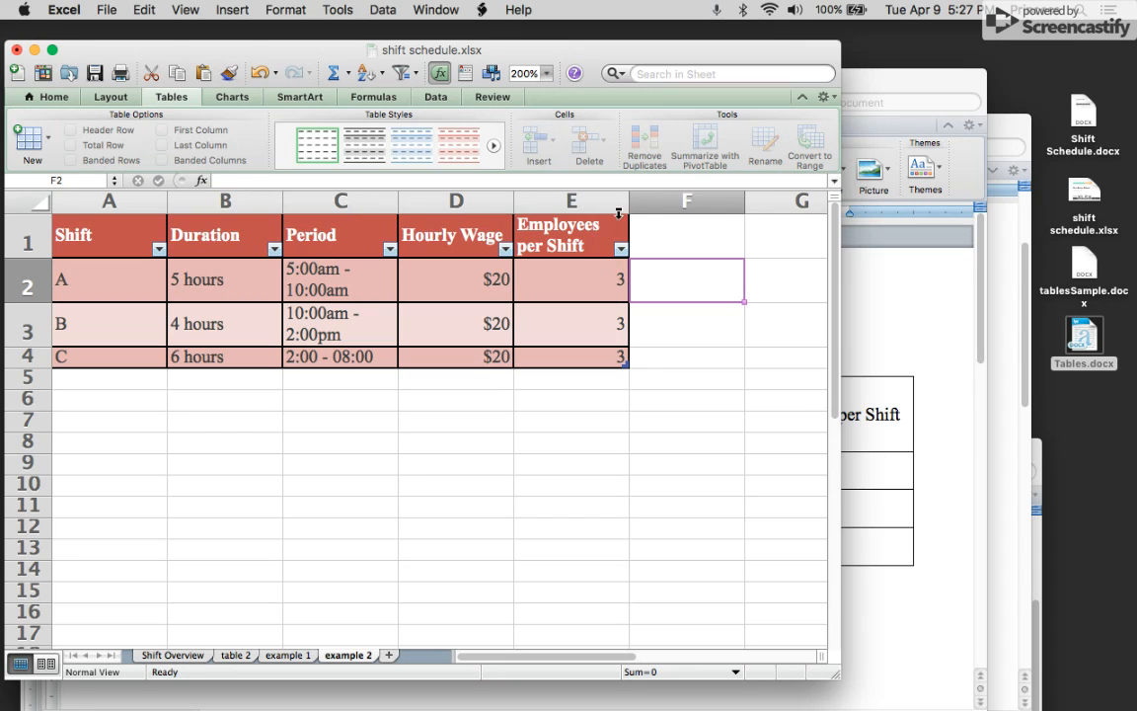
Step: Widen column E so Employees per Shift fits on one line, and increase the height of header row 1
{"action": "left_click_drag", "start_coordinate": [628, 202], "coordinate": [687, 195]}
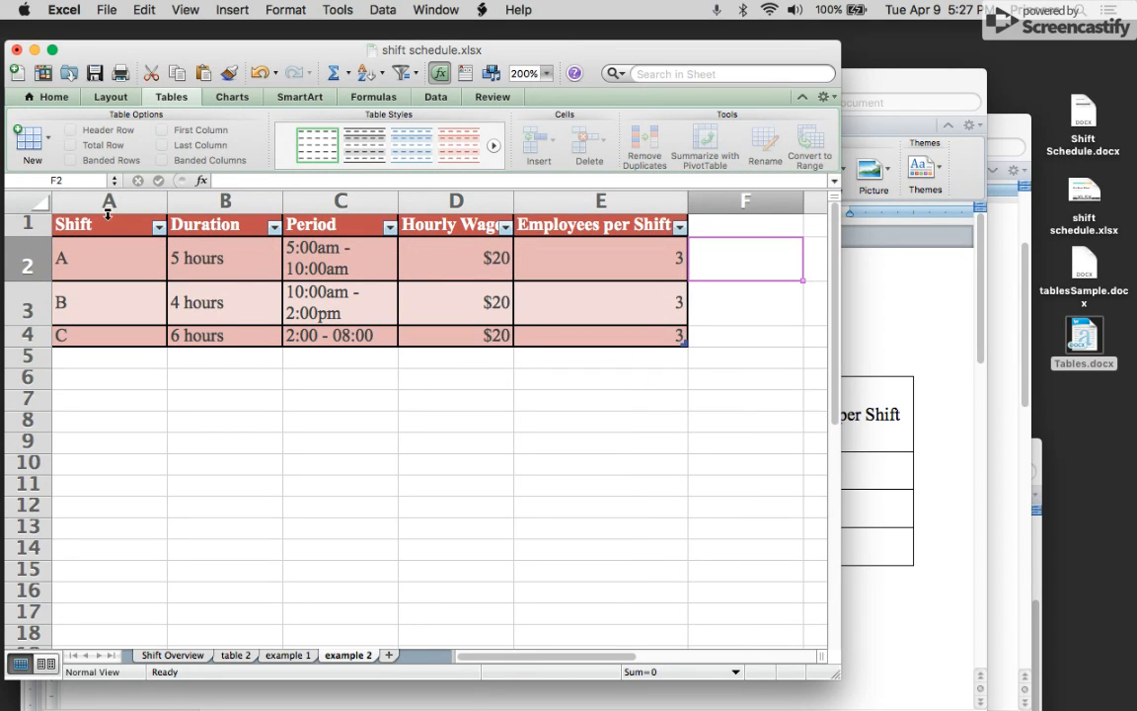
{"action": "left_click_drag", "start_coordinate": [46, 234], "coordinate": [48, 261]}
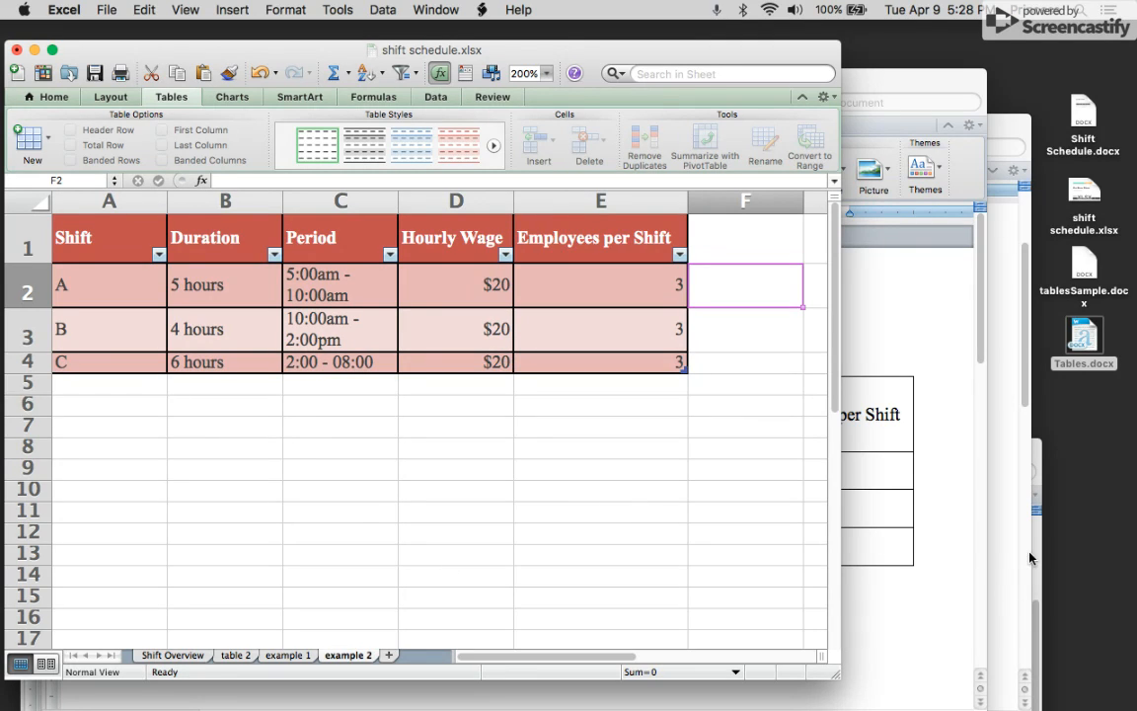
{"action": "left_click", "coordinate": [644, 688]}
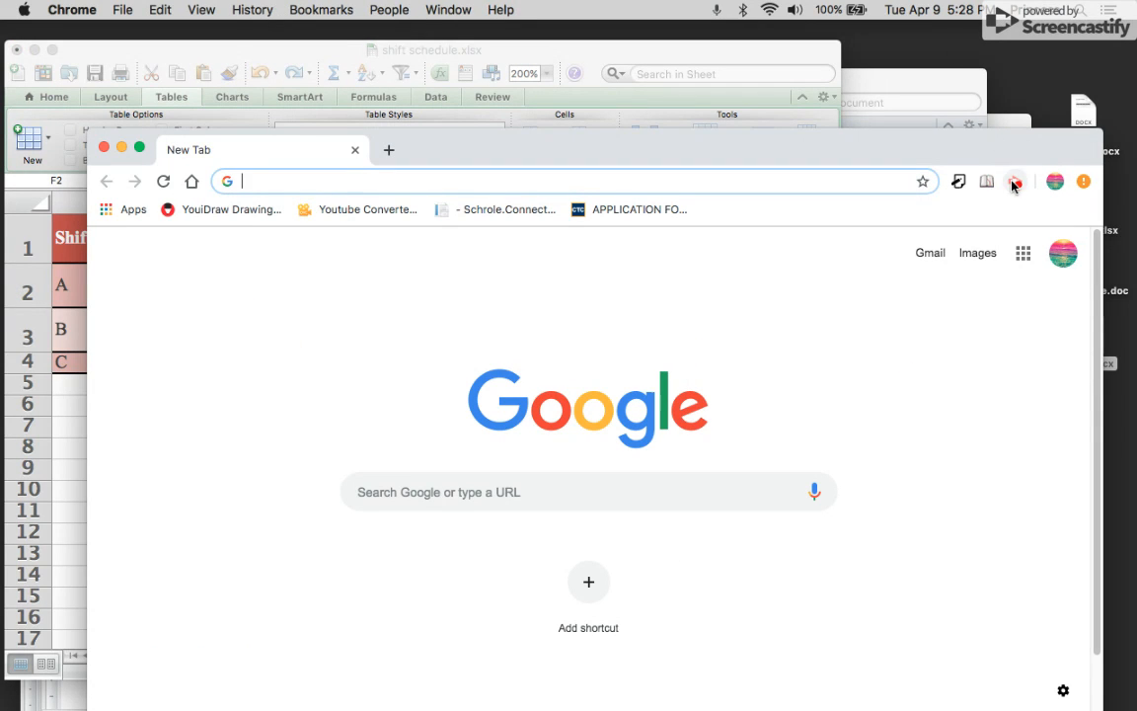